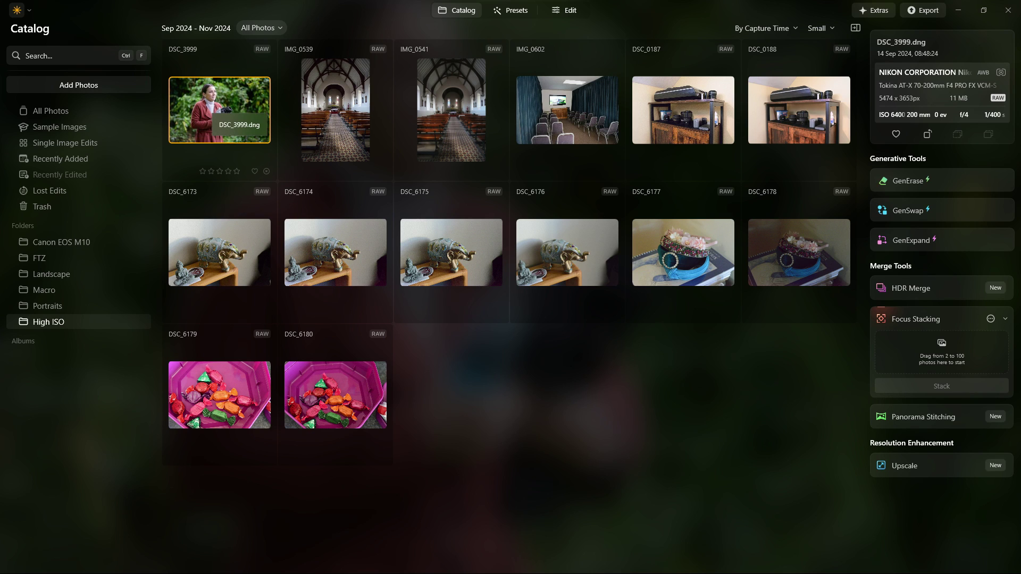
# Open DSC_3999.dng for editing and show the masking options of the Noiseless tool
pyautogui.doubleClick(212, 110)
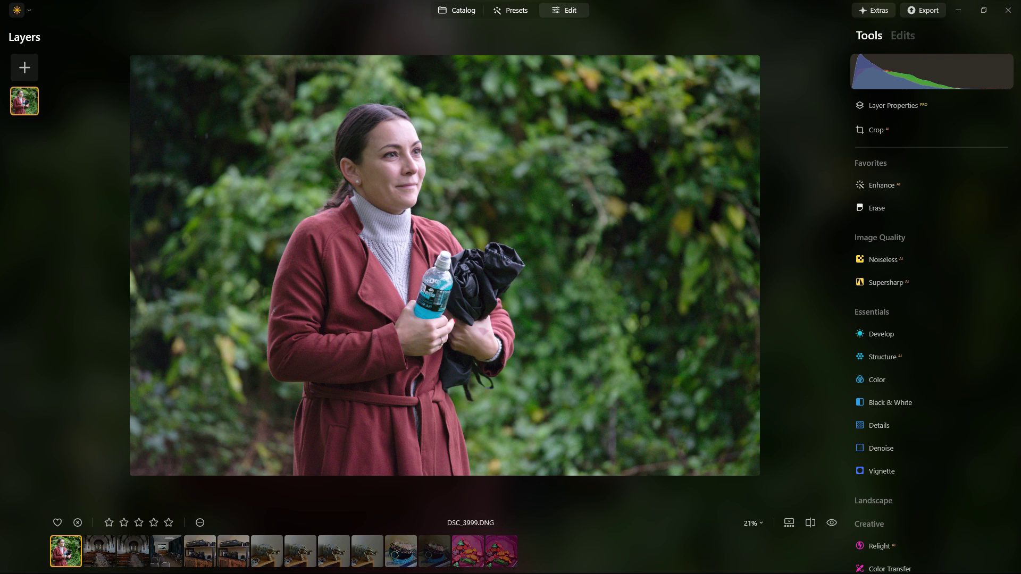
pyautogui.scroll(-2, 930, 362)
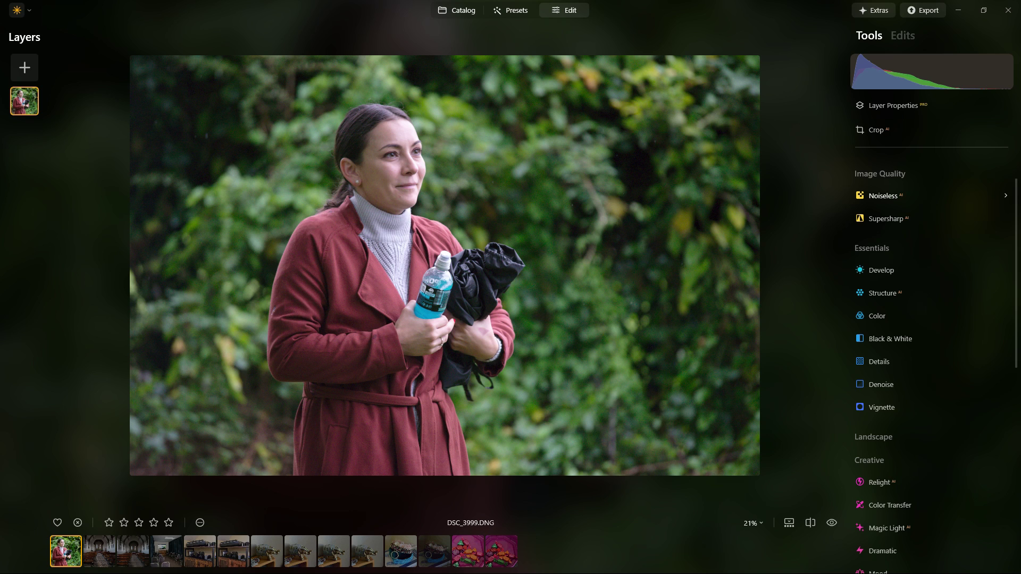
pyautogui.click(882, 196)
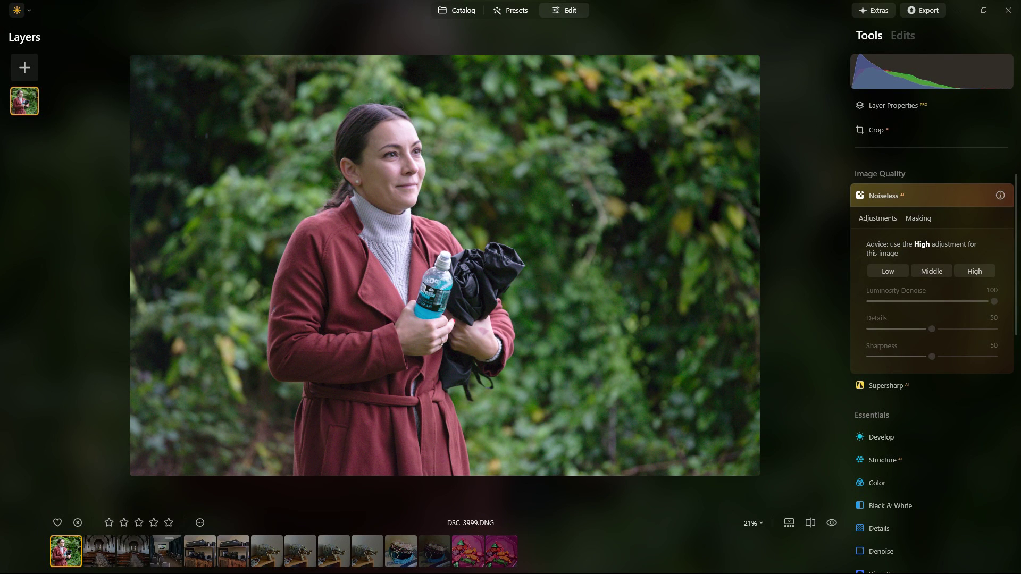
pyautogui.click(919, 218)
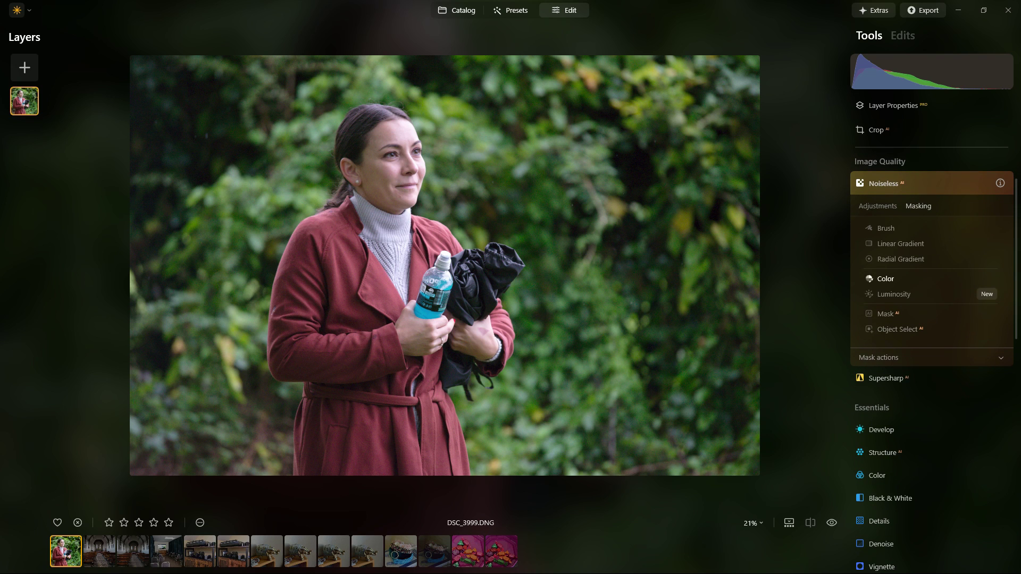
# Look over the adjustments of the basic Denoise tool and return to the Noiseless adjustments
pyautogui.scroll(-5, 904, 265)
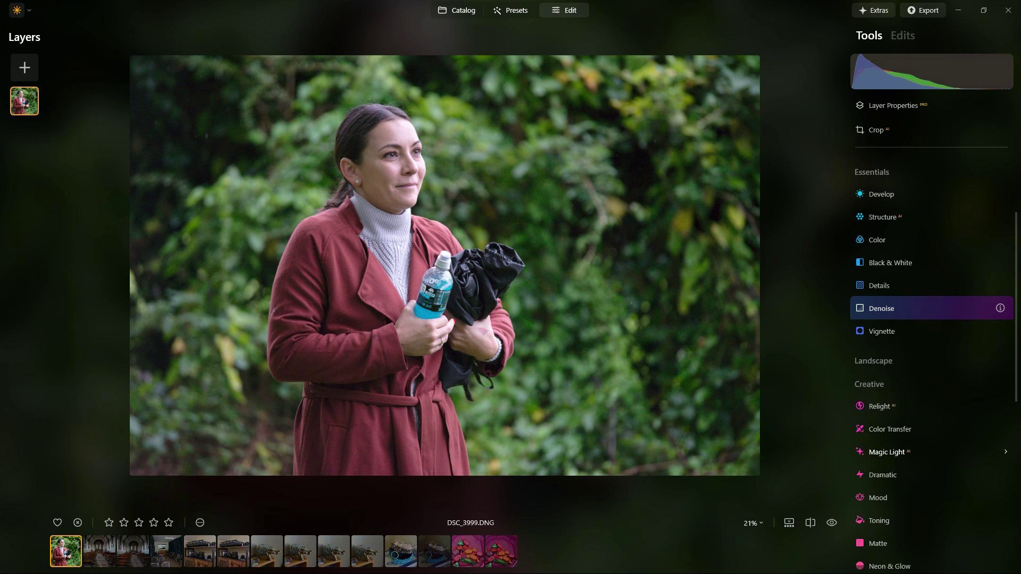
pyautogui.click(904, 308)
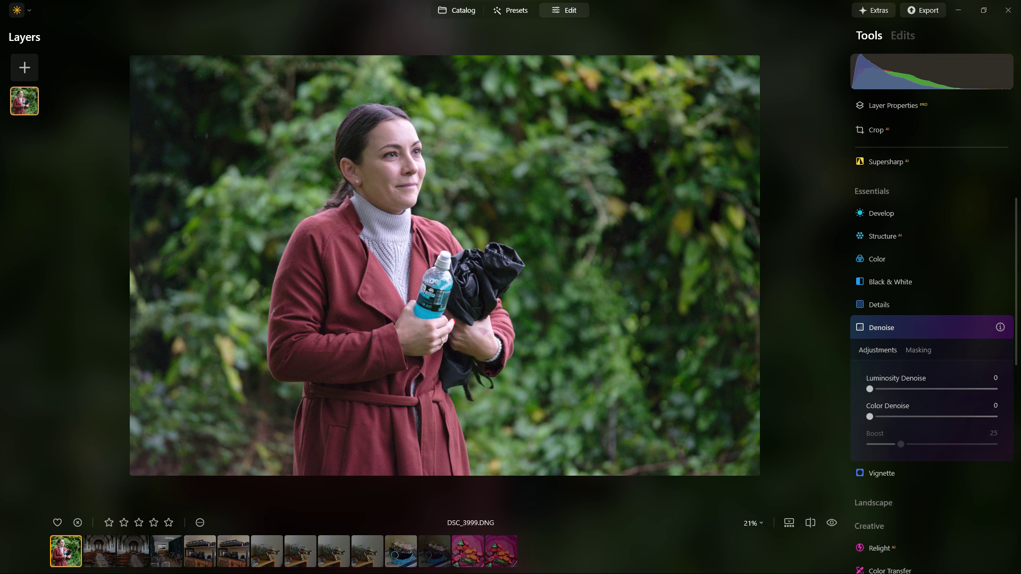
pyautogui.moveTo(1001, 327)
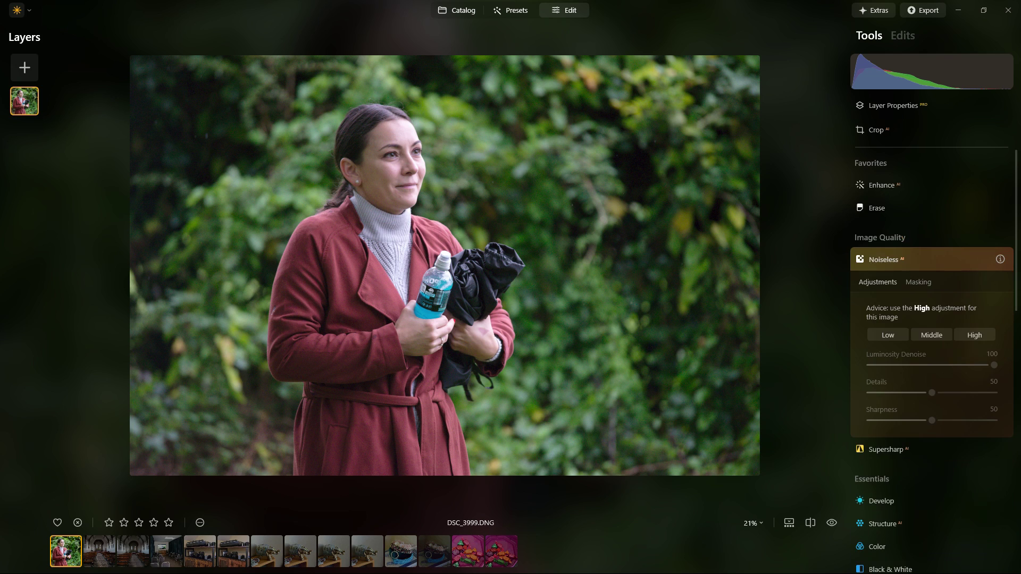
pyautogui.moveTo(1000, 259)
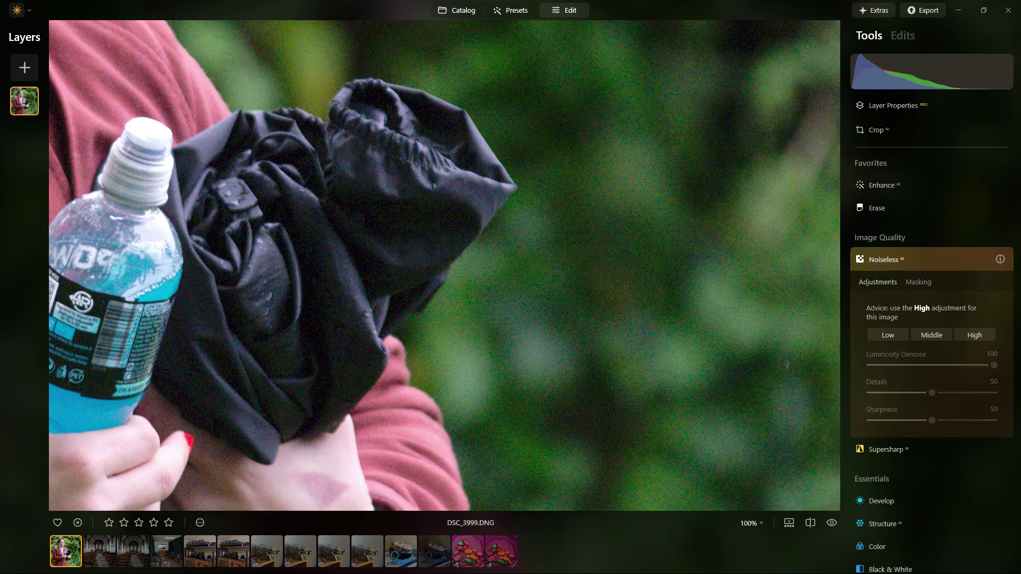
# Denoise DSC_3999 with the High Noiseless level, inspecting the background at 100%, and switch to the Middle level
pyautogui.moveTo(445, 265); pyautogui.dragTo(271, 230)
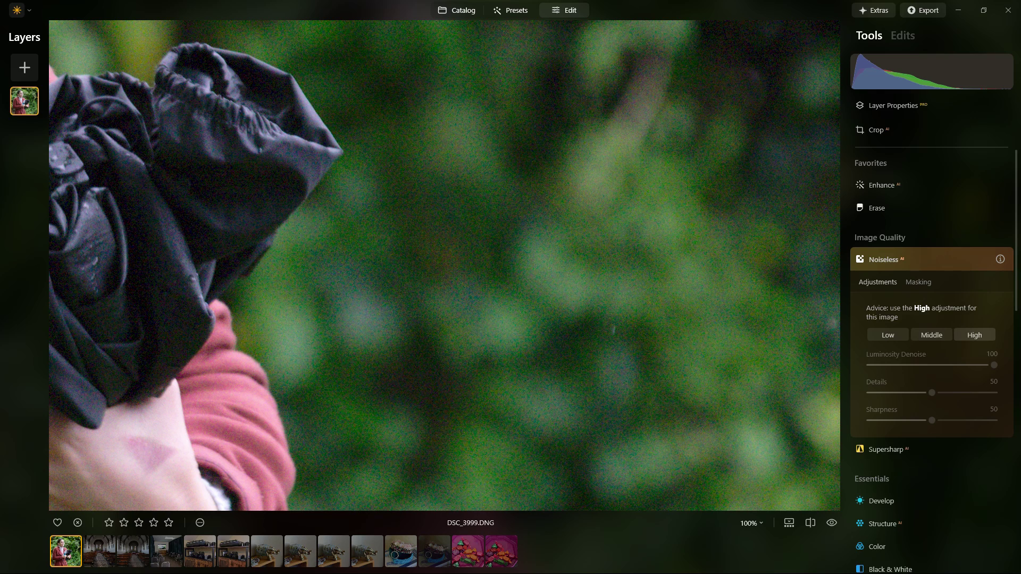
pyautogui.click(974, 335)
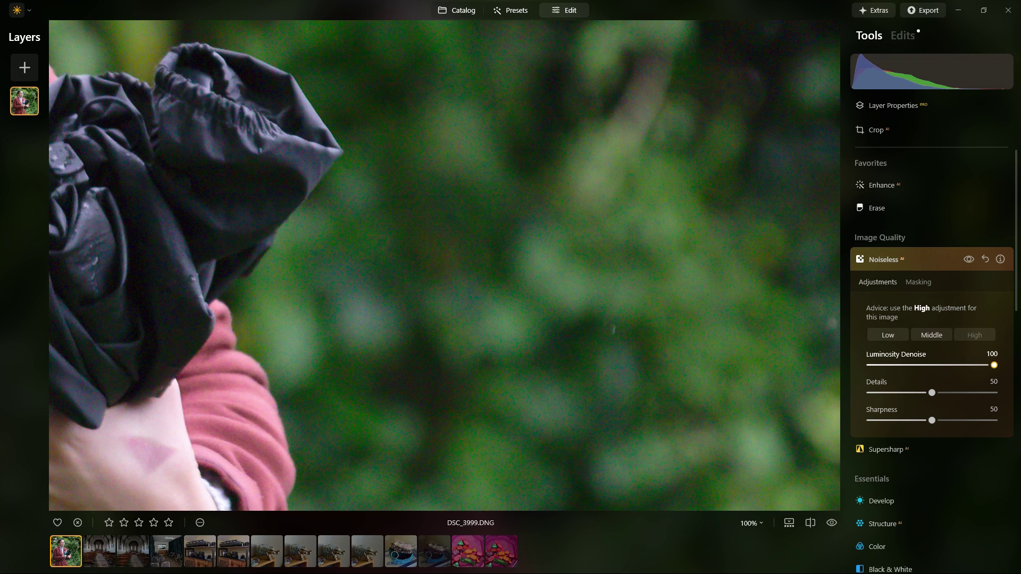
pyautogui.moveTo(994, 365)
pyautogui.mouseDown()
pyautogui.moveTo(872, 365)
pyautogui.moveTo(994, 365)
pyautogui.mouseUp()
pyautogui.moveTo(932, 392)
pyautogui.mouseDown()
pyautogui.moveTo(869, 393)
pyautogui.moveTo(994, 392)
pyautogui.moveTo(932, 393)
pyautogui.mouseUp()
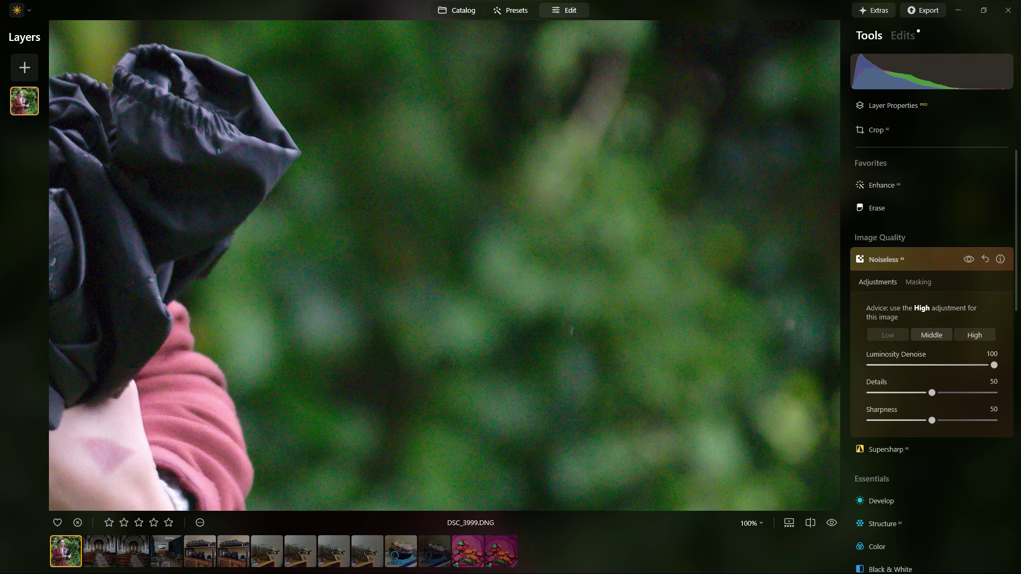
pyautogui.click(931, 335)
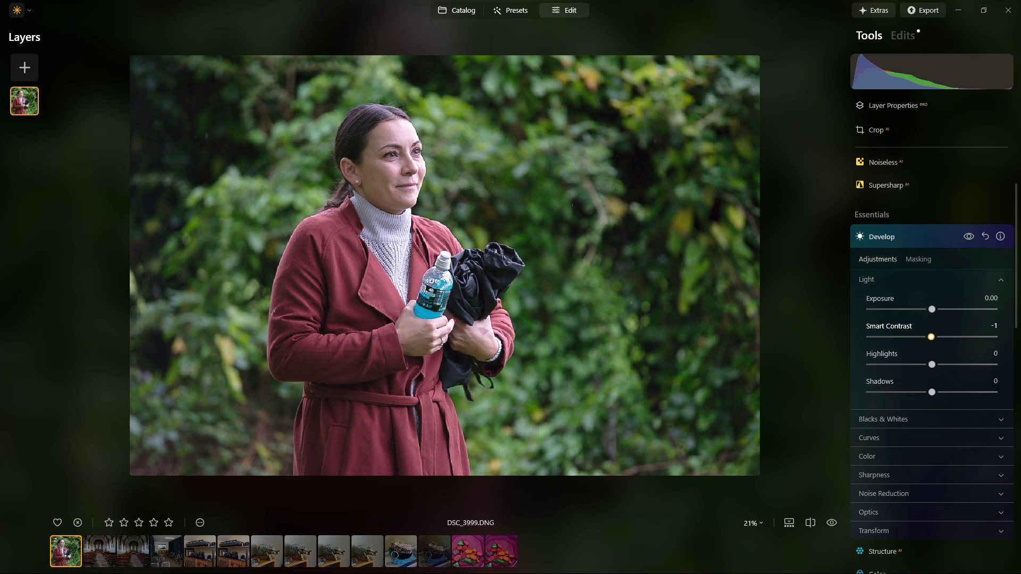
# In Develop, set Highlights to -22, noise reduction Luminosity to 38, and raise the Color noise reduction
pyautogui.moveTo(932, 337); pyautogui.dragTo(924, 364)
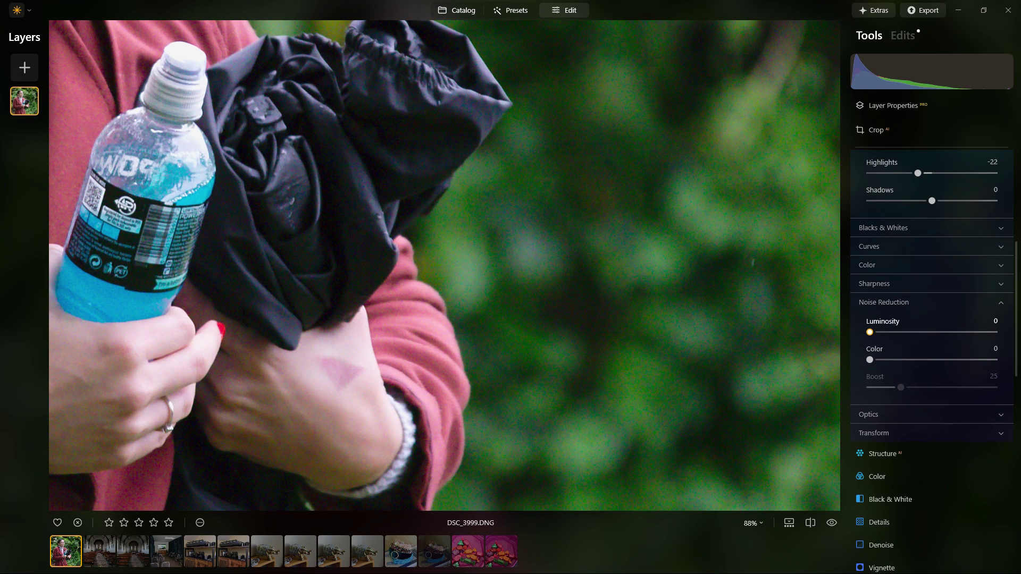
pyautogui.moveTo(869, 332); pyautogui.dragTo(917, 332)
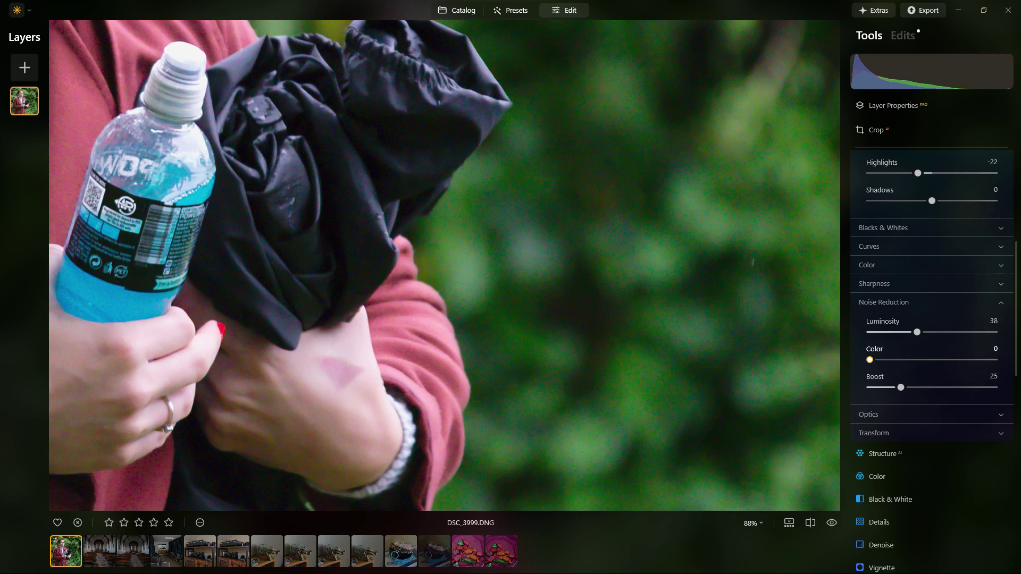
pyautogui.moveTo(870, 359); pyautogui.dragTo(929, 360)
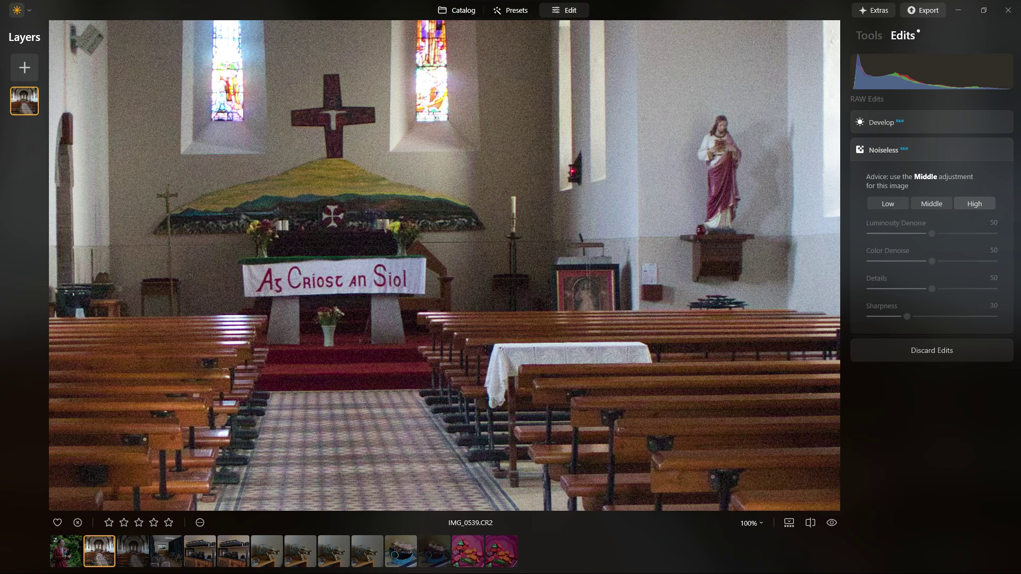
# Apply Middle Noiseless to the church photo IMG_0539.CR2, compare before and after, set Color Denoise to 61 and Details to 100, and raise Sharpness
pyautogui.click(932, 204)
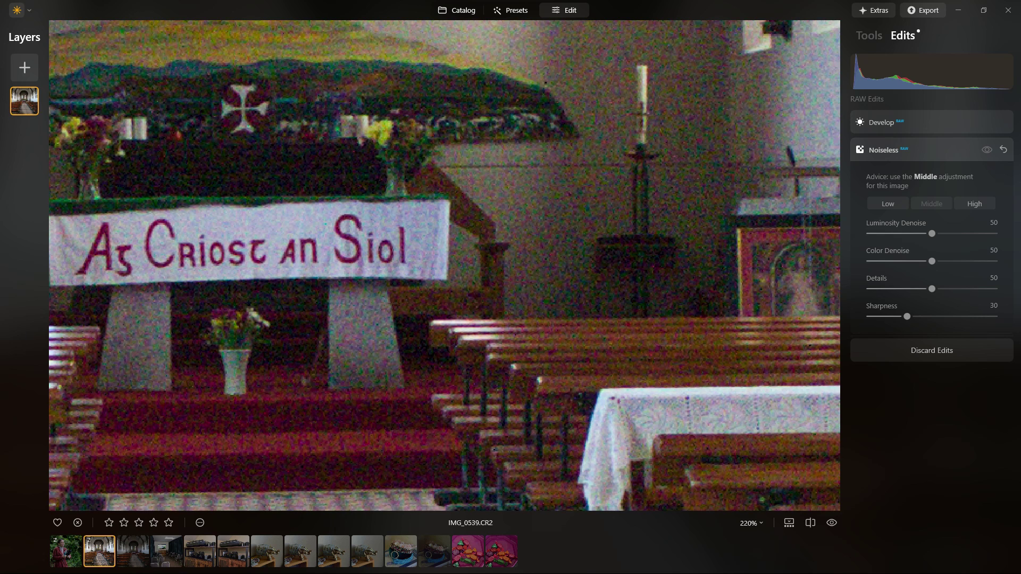
pyautogui.click(986, 150)
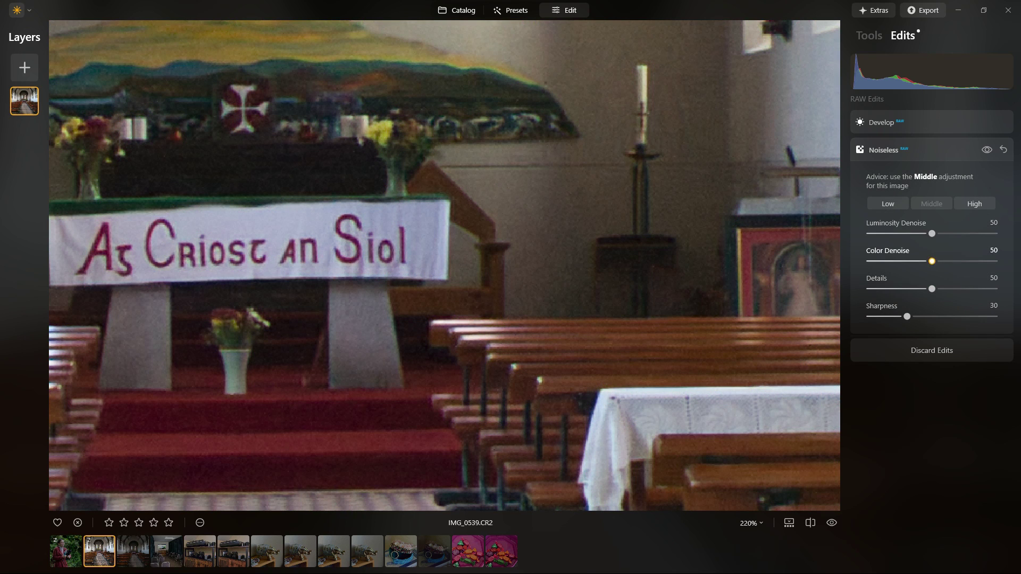
pyautogui.moveTo(931, 261); pyautogui.dragTo(994, 289)
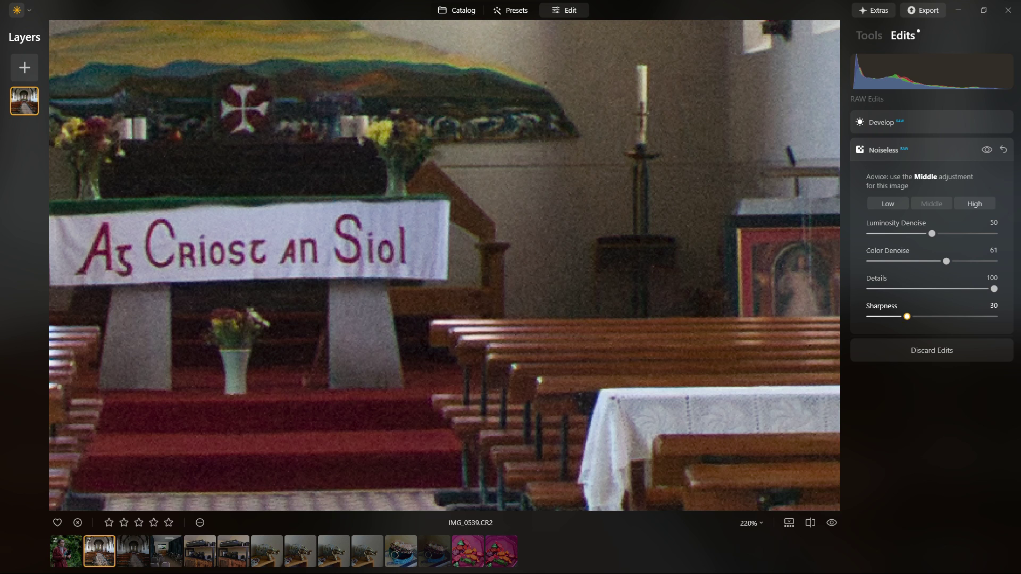
pyautogui.moveTo(907, 317); pyautogui.dragTo(986, 316)
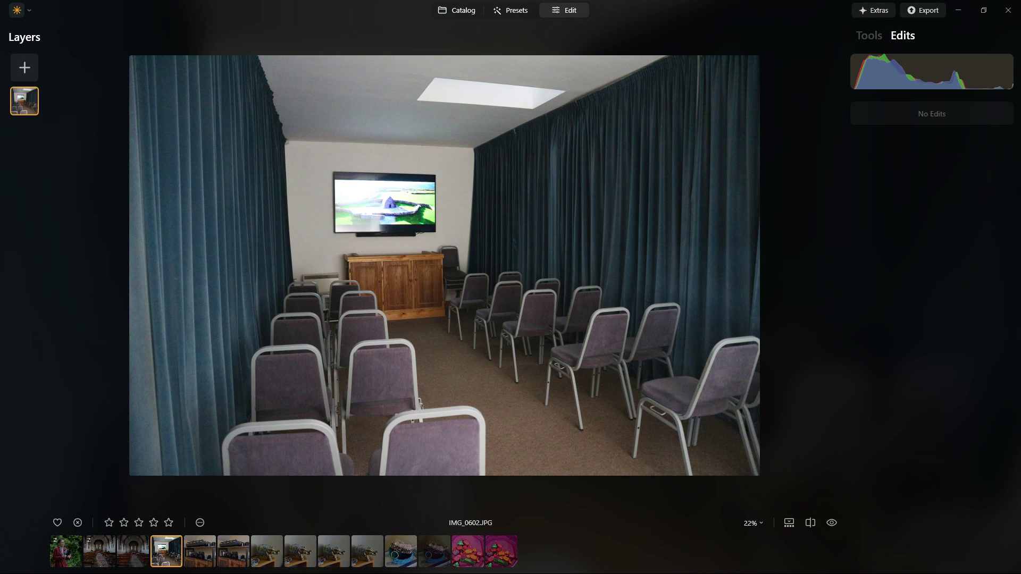
# Apply Middle Noiseless to IMG_0602.JPG, compare before and after, set Luminosity Denoise to 44 and Sharpness to 83, and adjust Details
pyautogui.click(869, 36)
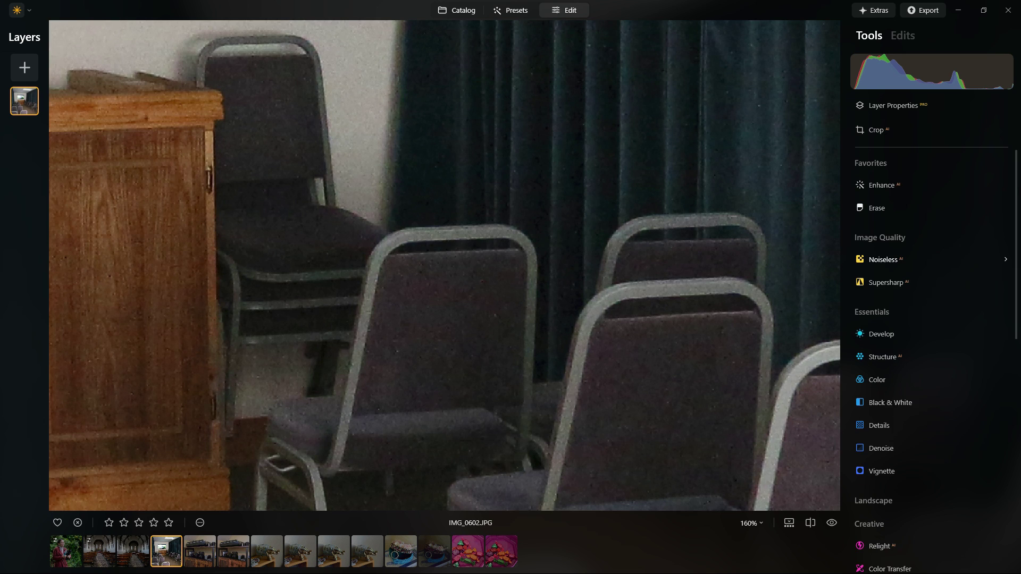
pyautogui.click(904, 259)
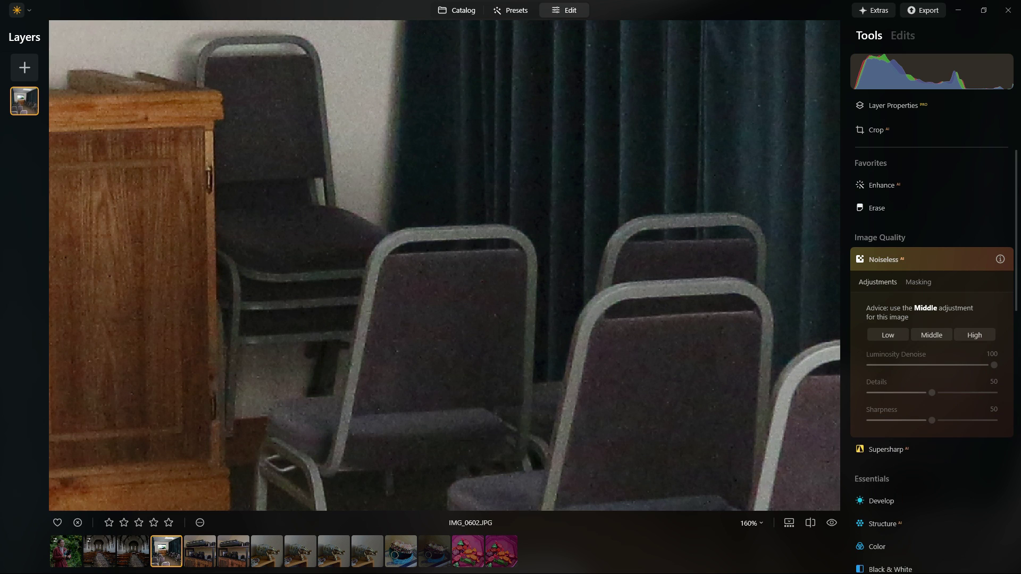
pyautogui.click(932, 335)
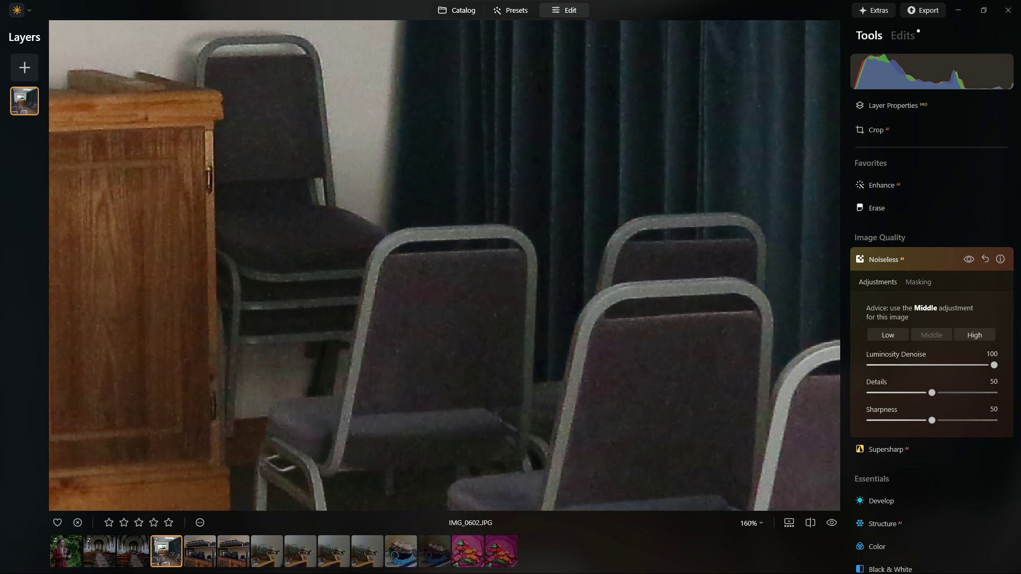
pyautogui.click(969, 259)
pyautogui.click(969, 259)
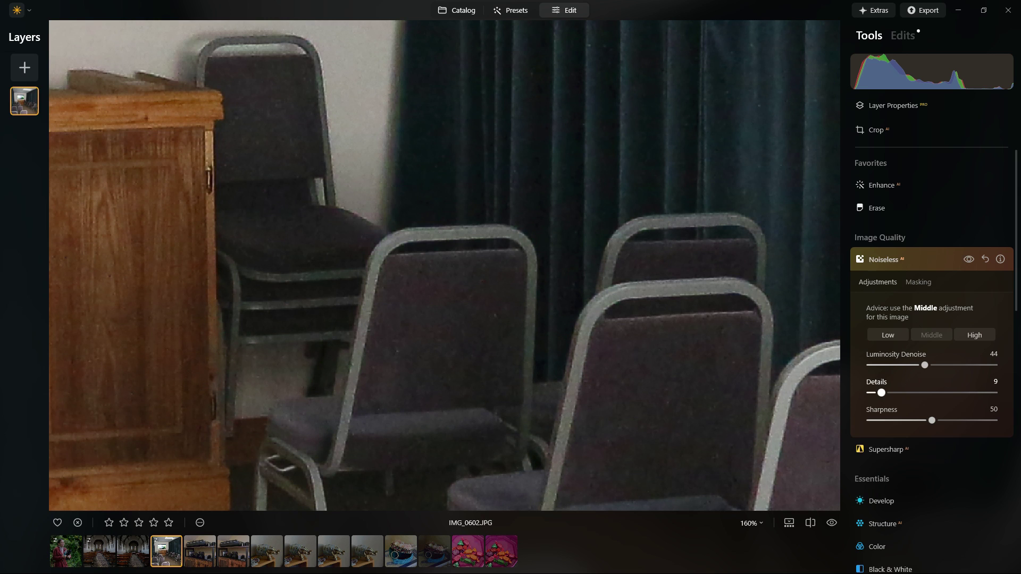
pyautogui.moveTo(932, 420); pyautogui.dragTo(974, 420)
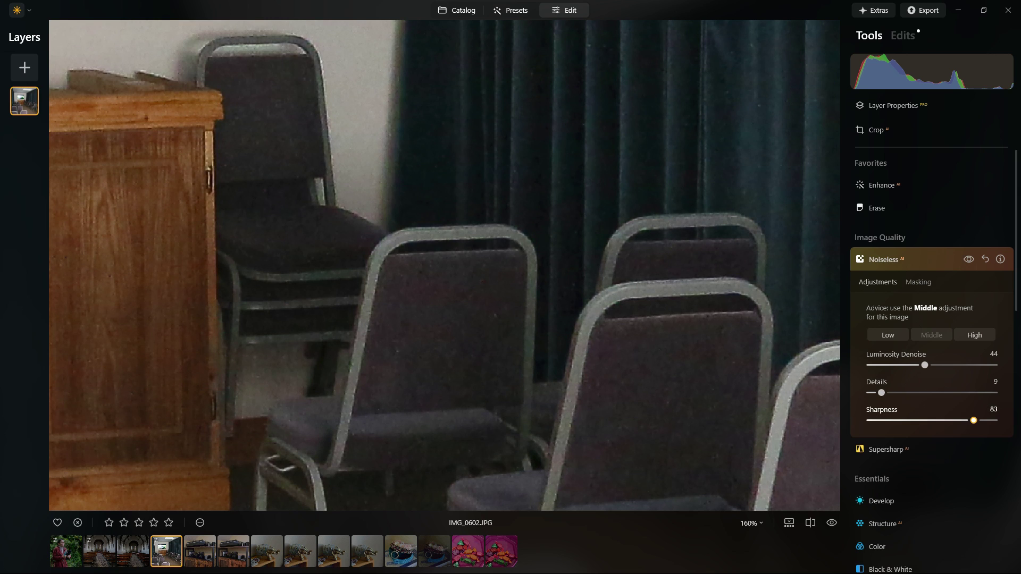
pyautogui.moveTo(881, 392); pyautogui.dragTo(936, 392)
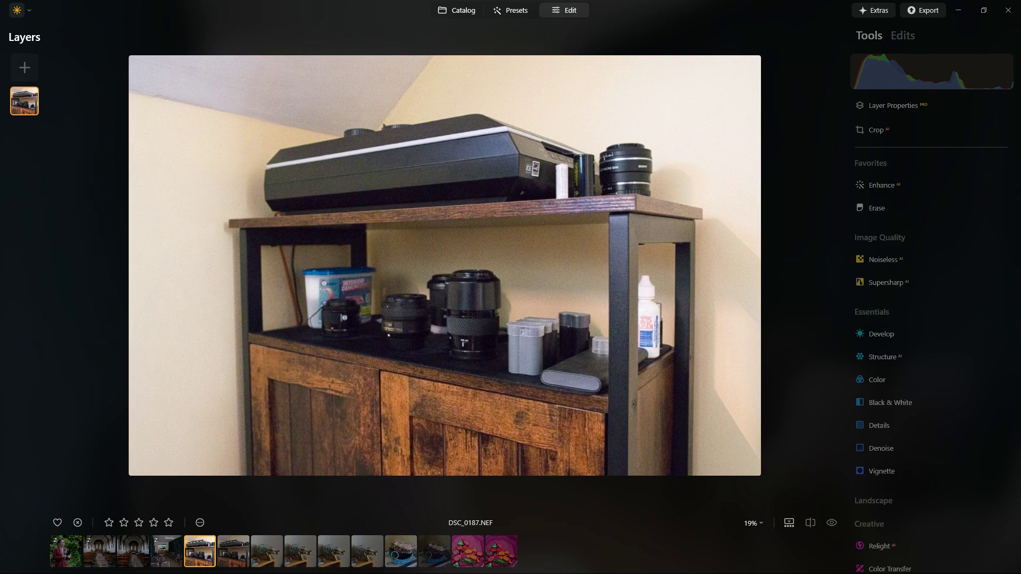
# Apply High Noiseless to DSC_0187.NEF at 100% view, compare before and after, and lower Color Denoise to its minimum
pyautogui.press('z')
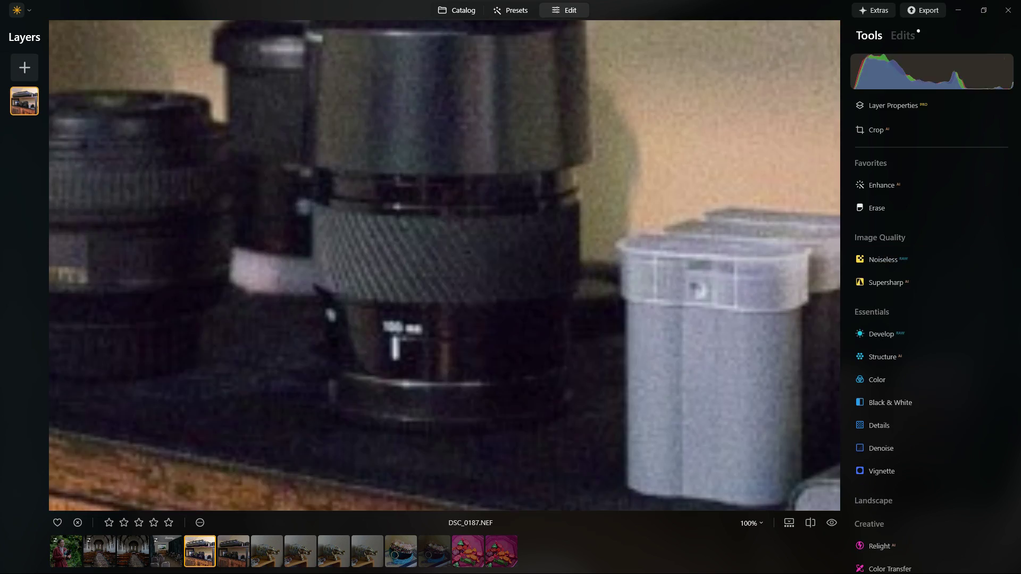
pyautogui.click(883, 259)
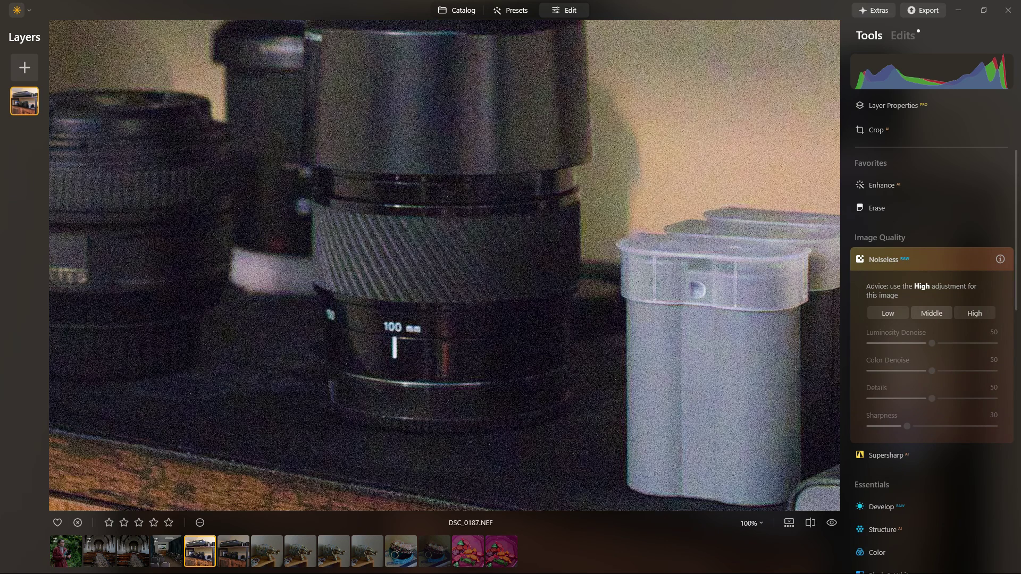
pyautogui.click(974, 313)
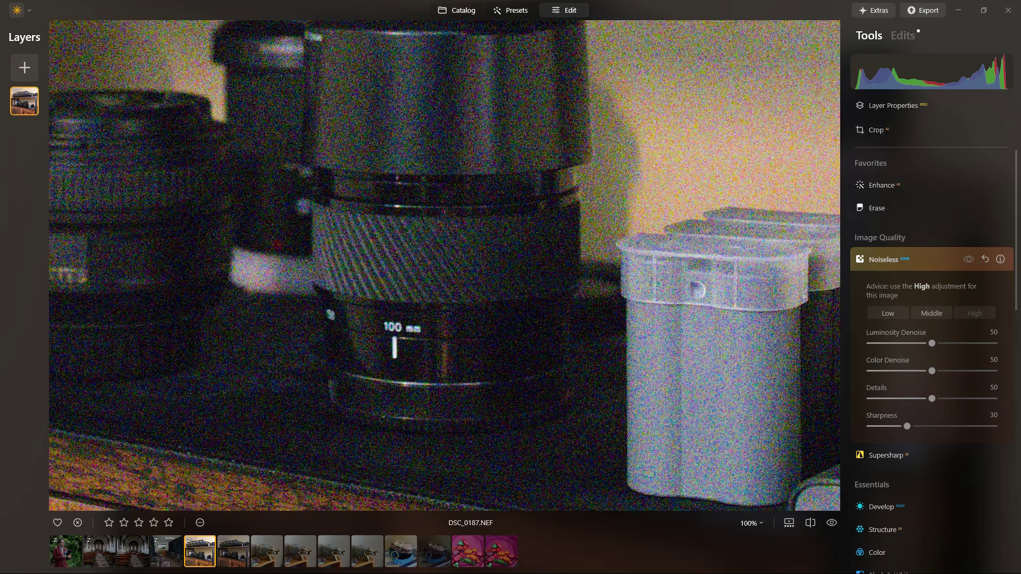
pyautogui.click(968, 259)
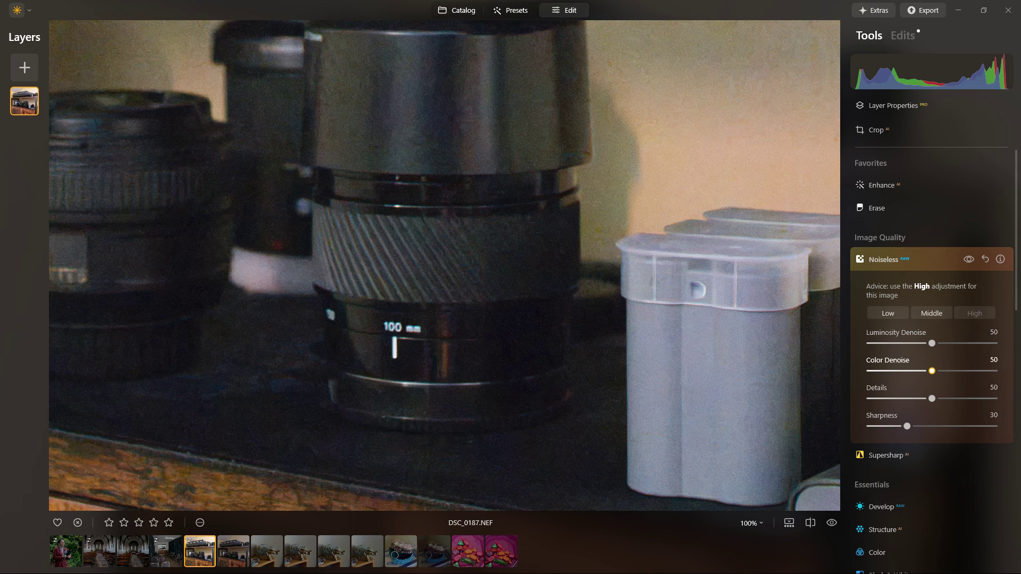
pyautogui.moveTo(932, 370); pyautogui.dragTo(869, 371)
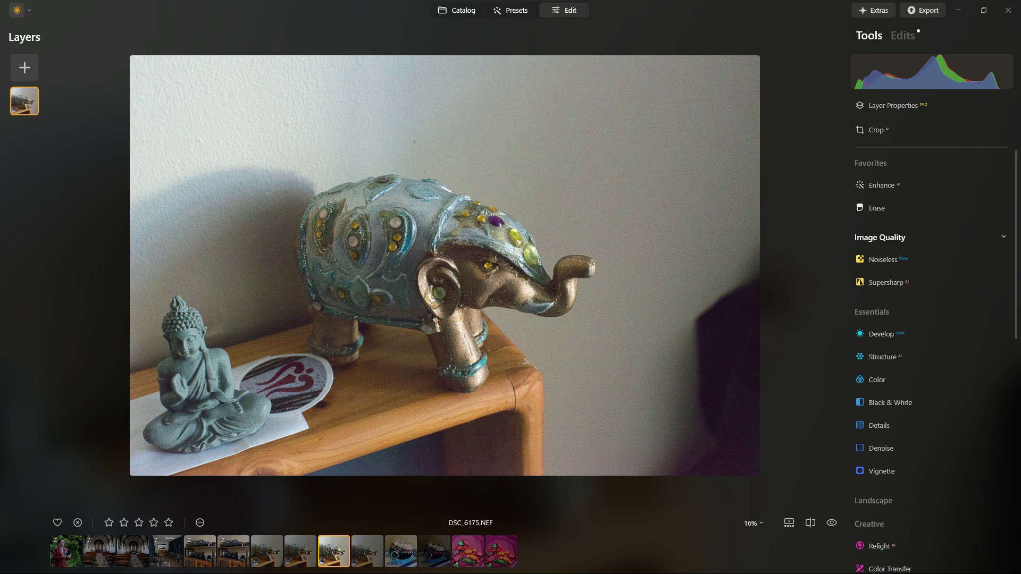
# Apply High Noiseless to the elephant figurine photo DSC_6175.NEF and compare several areas before and after
pyautogui.click(883, 259)
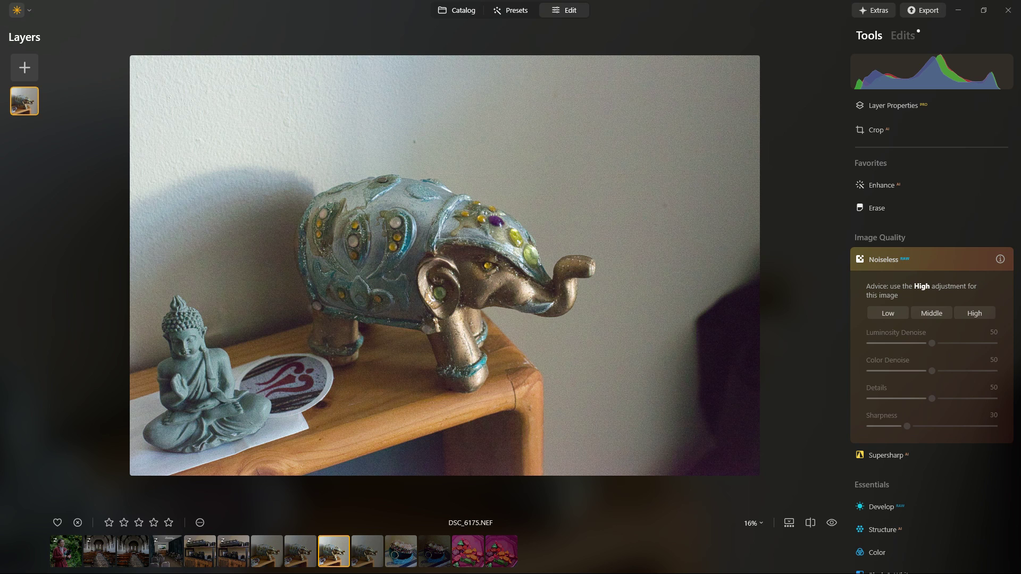
pyautogui.click(973, 313)
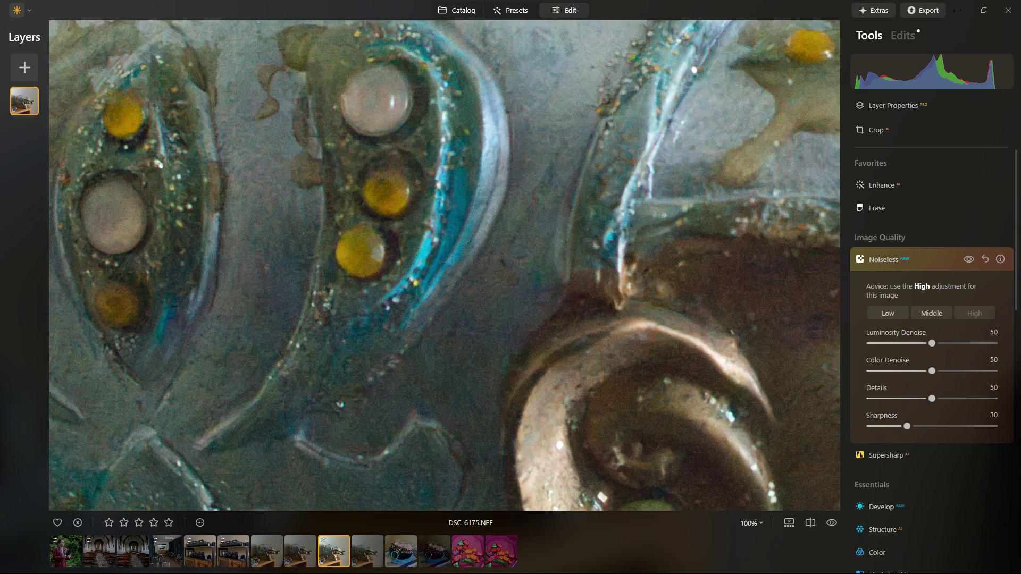
pyautogui.click(968, 259)
pyautogui.click(968, 259)
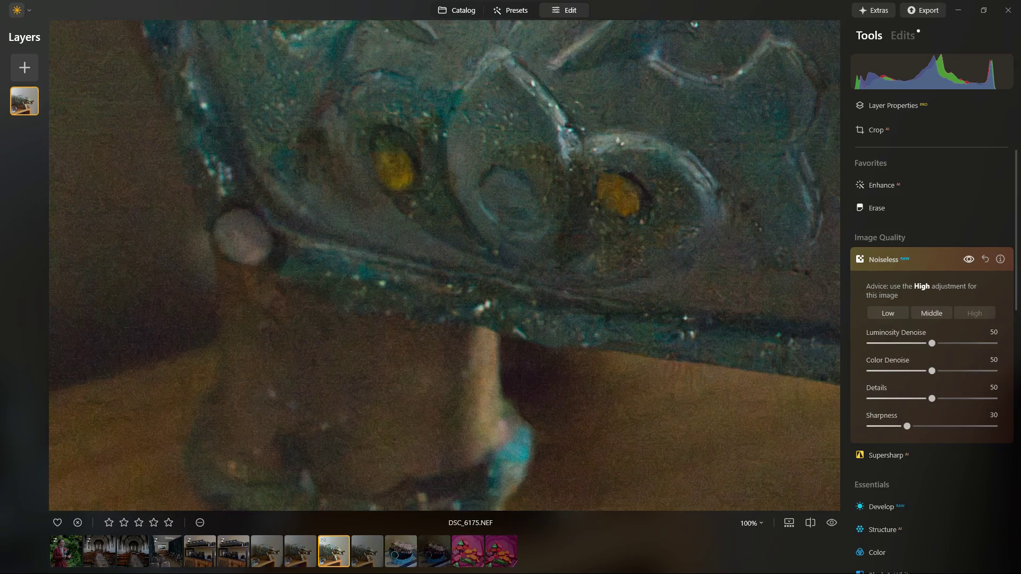
pyautogui.click(968, 259)
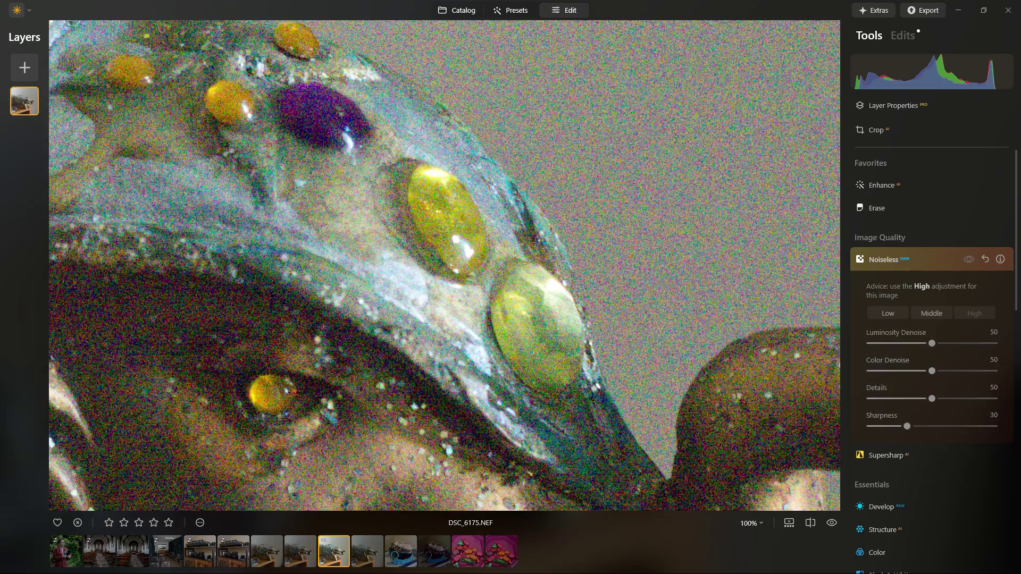
pyautogui.click(969, 259)
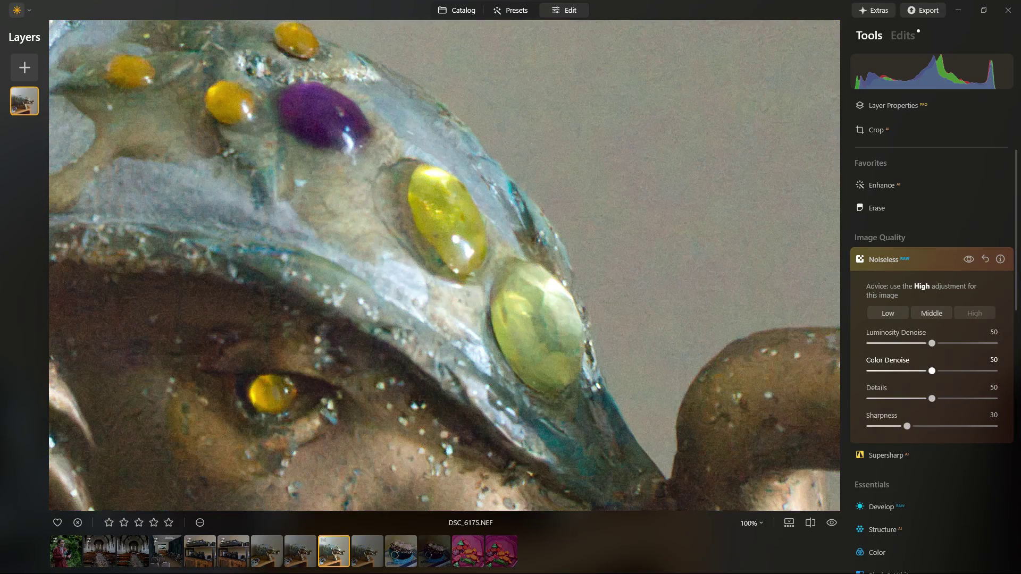
# Try a minimum Luminosity Denoise on the elephant figurine photo, restoring the value to 50
pyautogui.moveTo(932, 343); pyautogui.dragTo(867, 343)
pyautogui.moveTo(931, 371)
pyautogui.mouseDown()
pyautogui.moveTo(869, 371)
pyautogui.moveTo(932, 371)
pyautogui.mouseUp()
pyautogui.moveTo(869, 343); pyautogui.dragTo(931, 343)
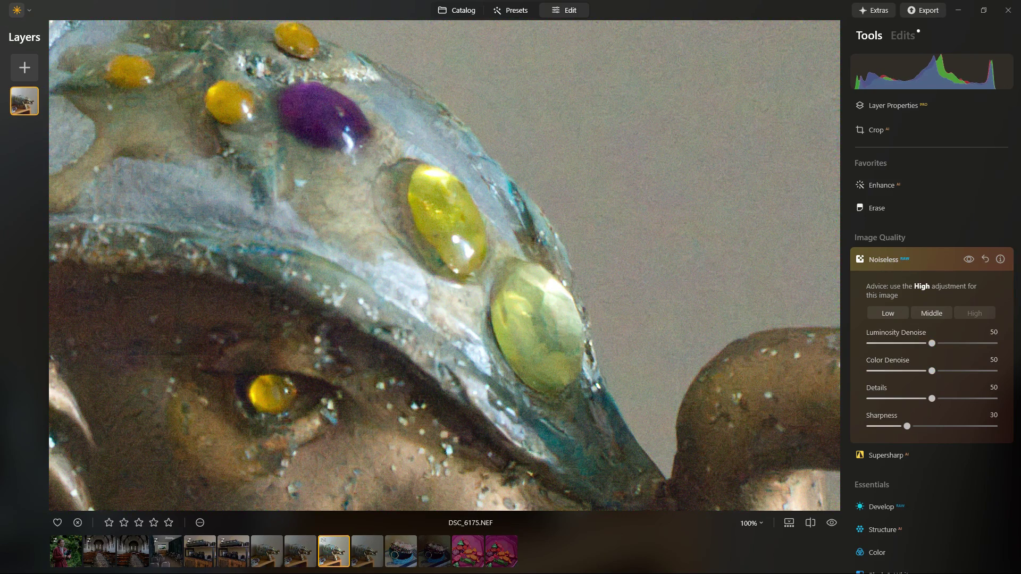
# Compare the elephant figurine photo with and without Noiseless, then view the figurine as a whole
pyautogui.click(969, 259)
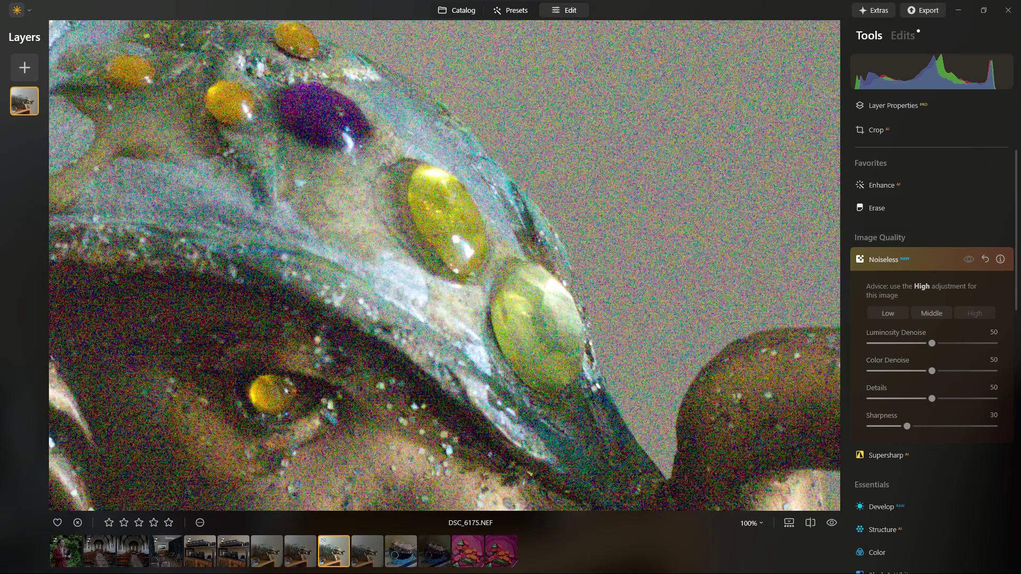
pyautogui.click(969, 259)
pyautogui.scroll(-3, 455, 338)
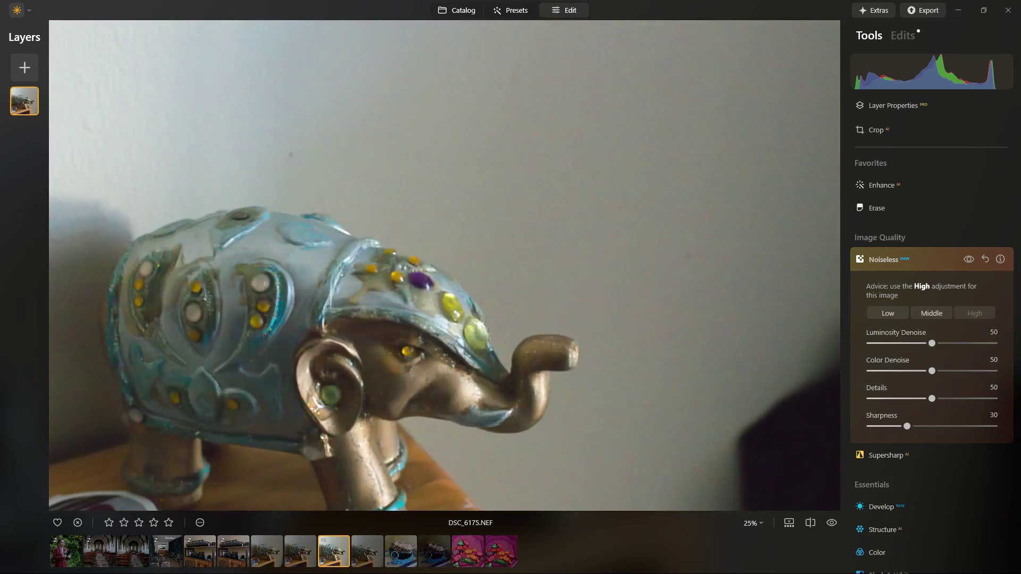
# Apply High Noiseless to the headband photo DSC_6177.NEF and hide the effect to compare it with the original
pyautogui.click(401, 551)
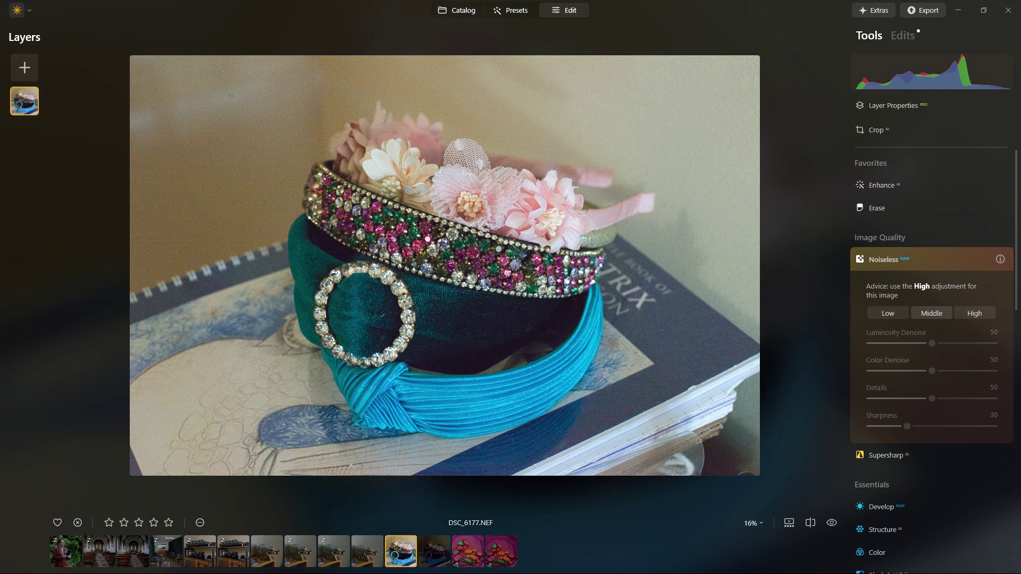
pyautogui.click(974, 313)
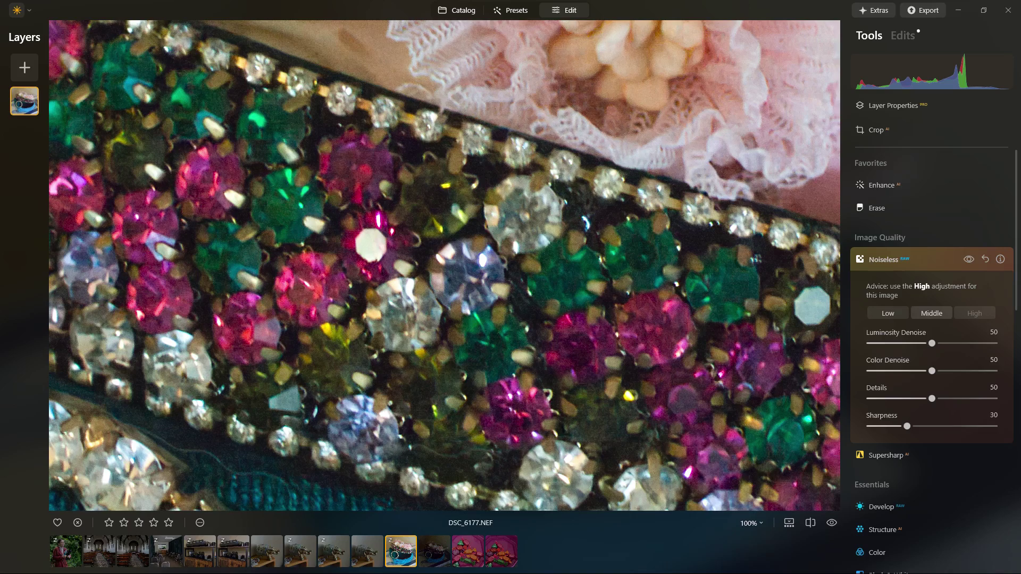
pyautogui.click(968, 259)
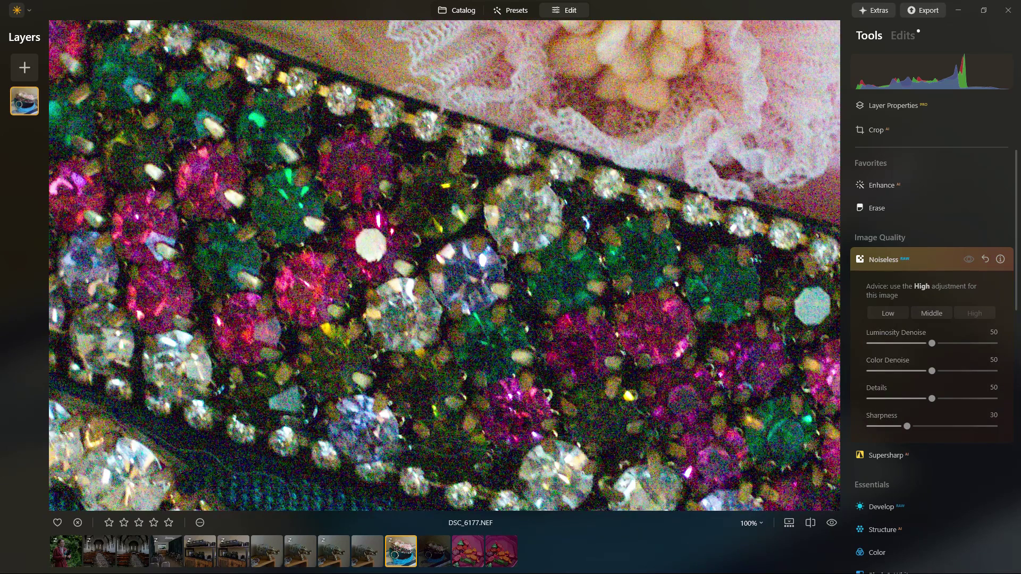
# Open the darker headband photo DSC_6178.NEF, set Smart Contrast to 17 and view it at 100%
pyautogui.press('Right')
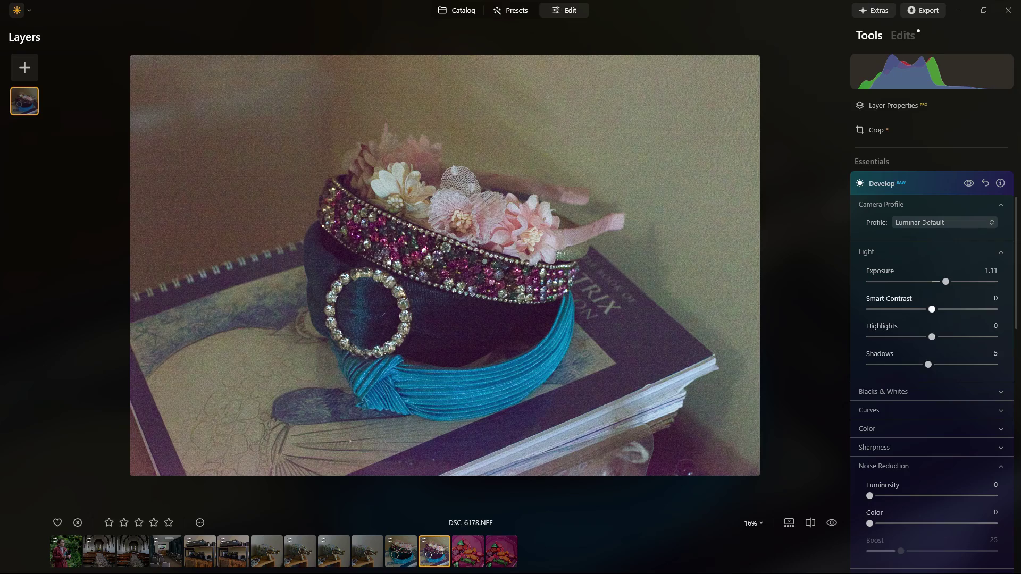
pyautogui.moveTo(932, 308); pyautogui.dragTo(942, 309)
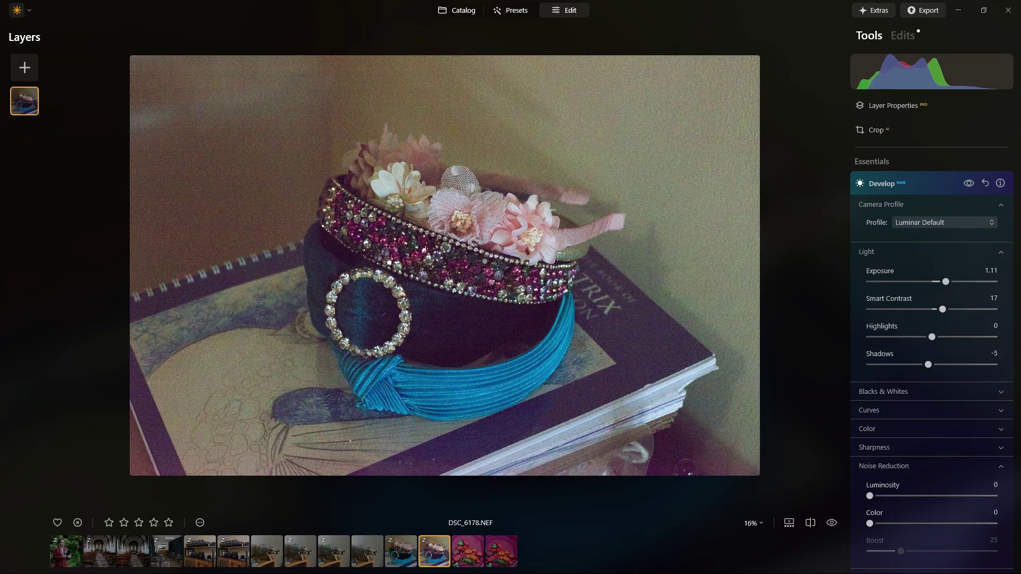
pyautogui.press('space')
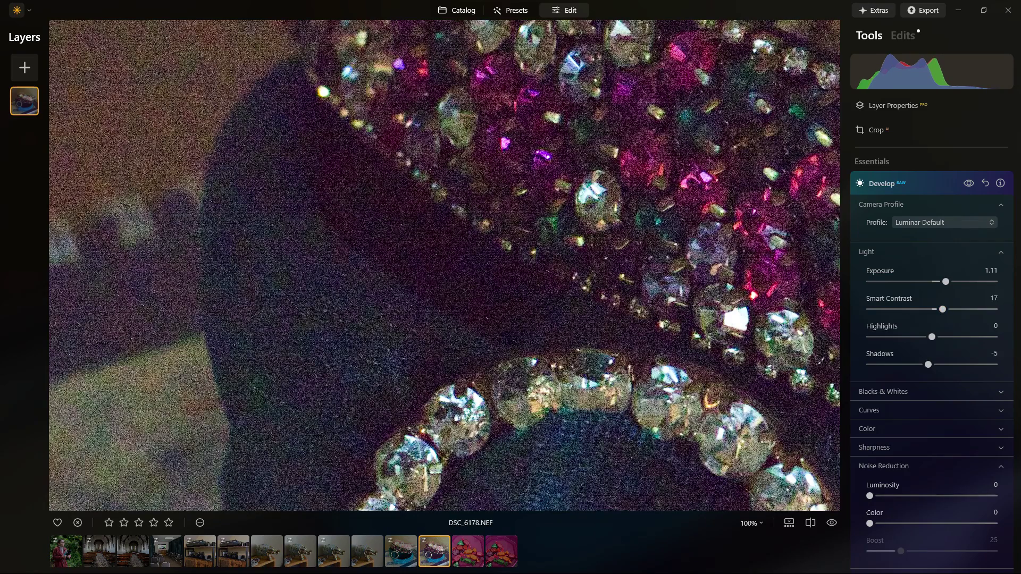
# Apply High Noiseless to DSC_6178.NEF with Color Denoise at 100
pyautogui.scroll(3, 932, 330)
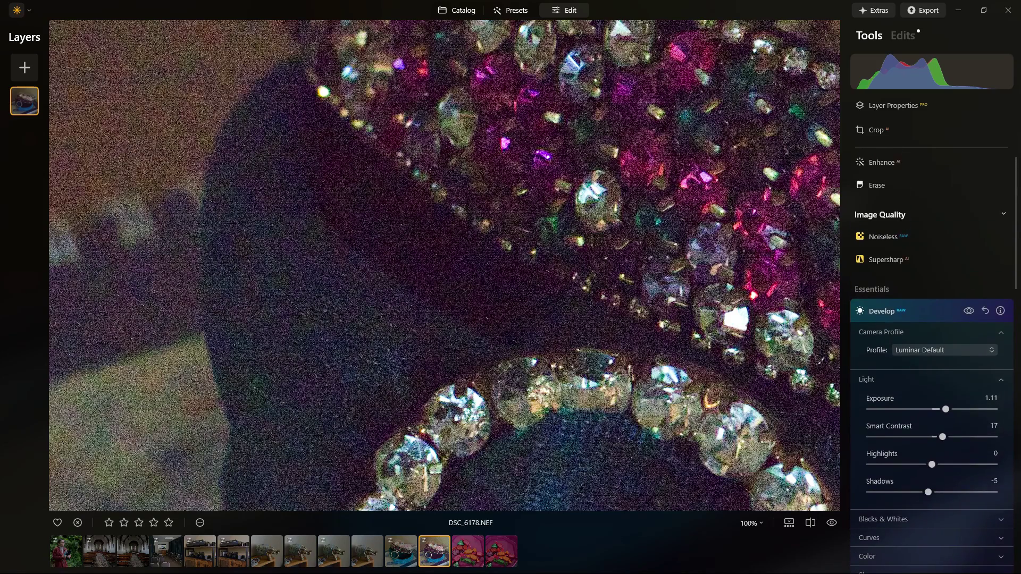
pyautogui.click(883, 237)
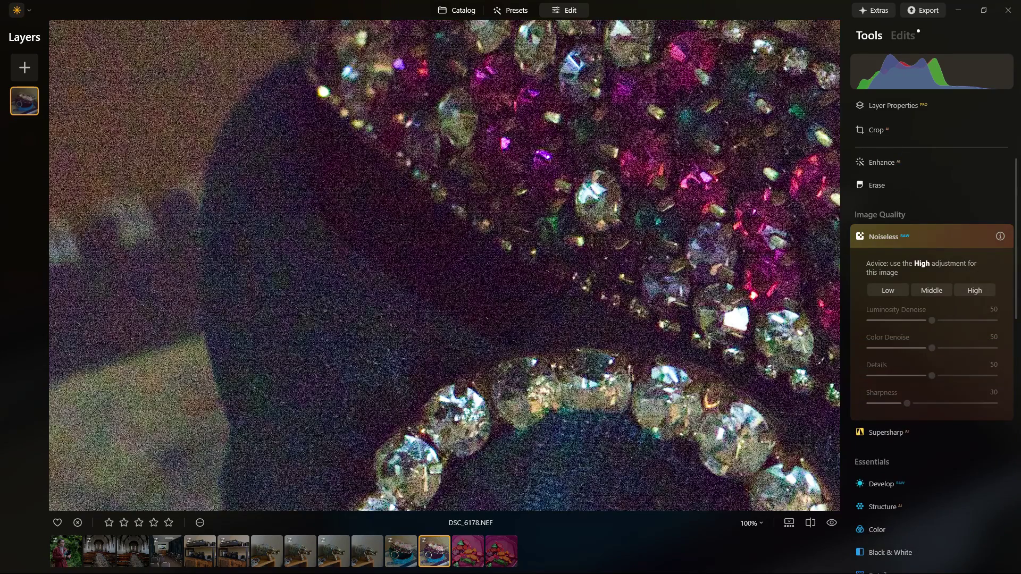
pyautogui.click(975, 290)
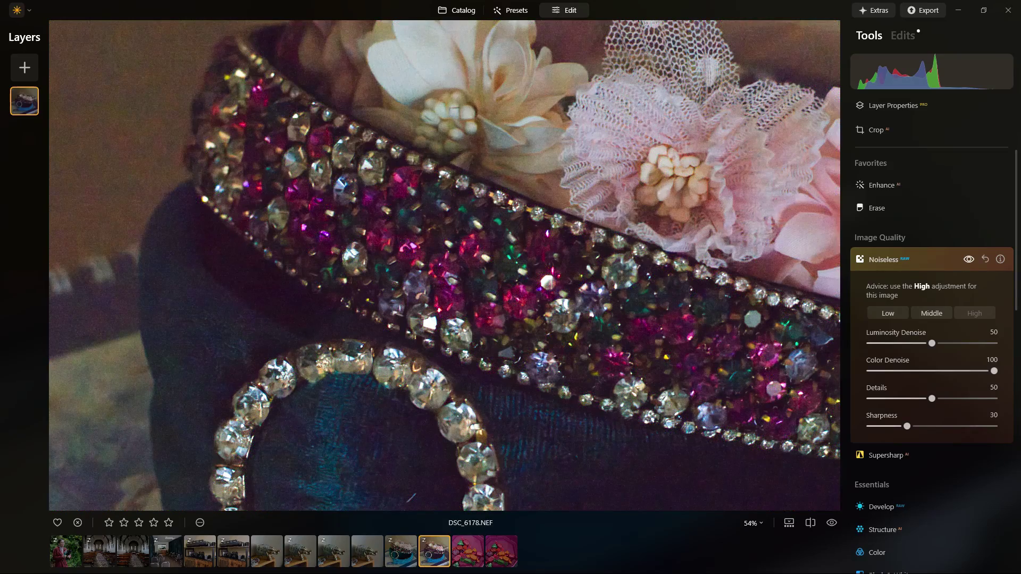
pyautogui.scroll(-4, 417, 297)
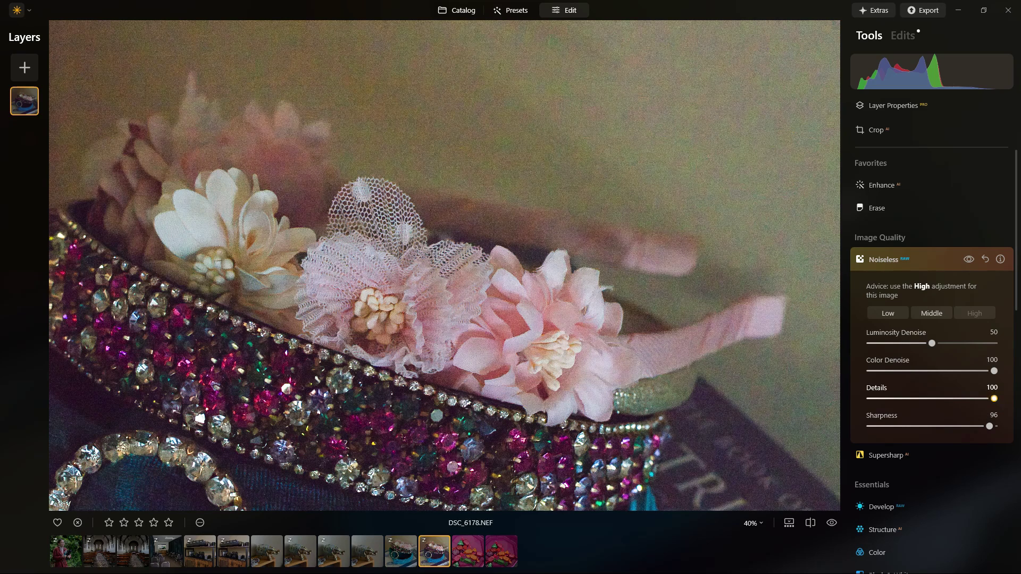
# Set the Noiseless Sharpness to 50 and Details to 75 for DSC_6178.NEF
pyautogui.moveTo(994, 398); pyautogui.dragTo(937, 398)
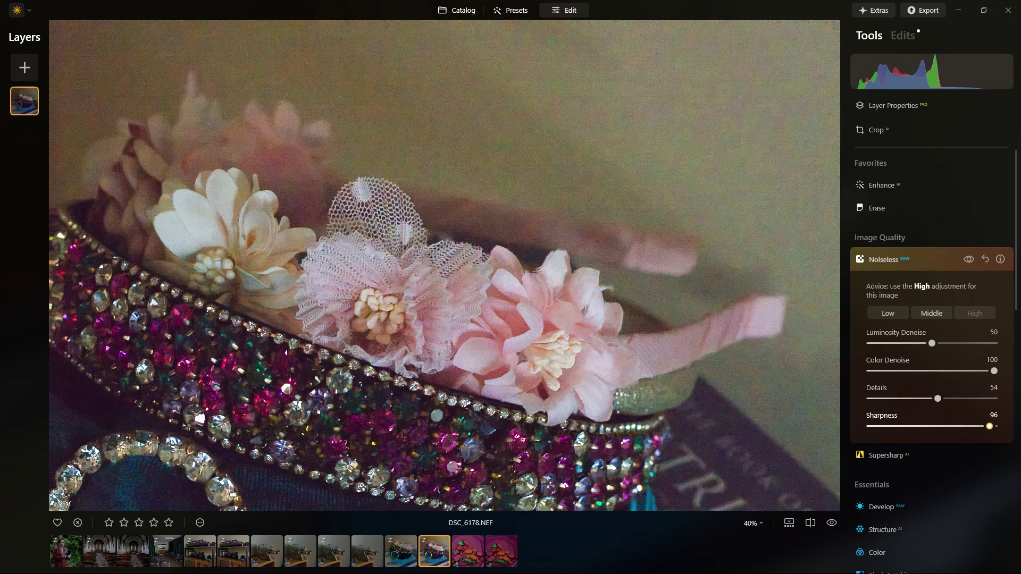
pyautogui.doubleClick(989, 426)
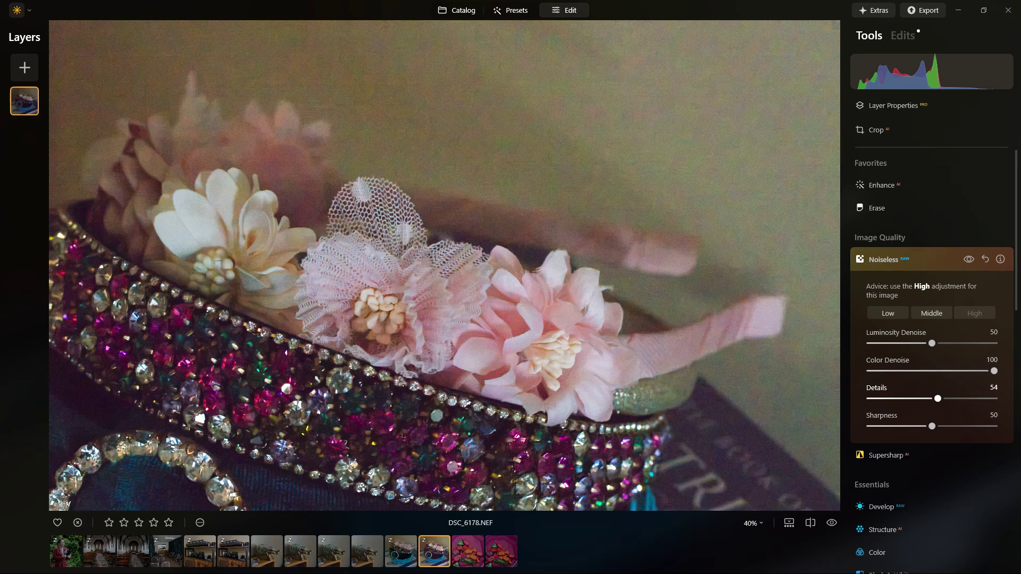
pyautogui.moveTo(938, 398); pyautogui.dragTo(964, 398)
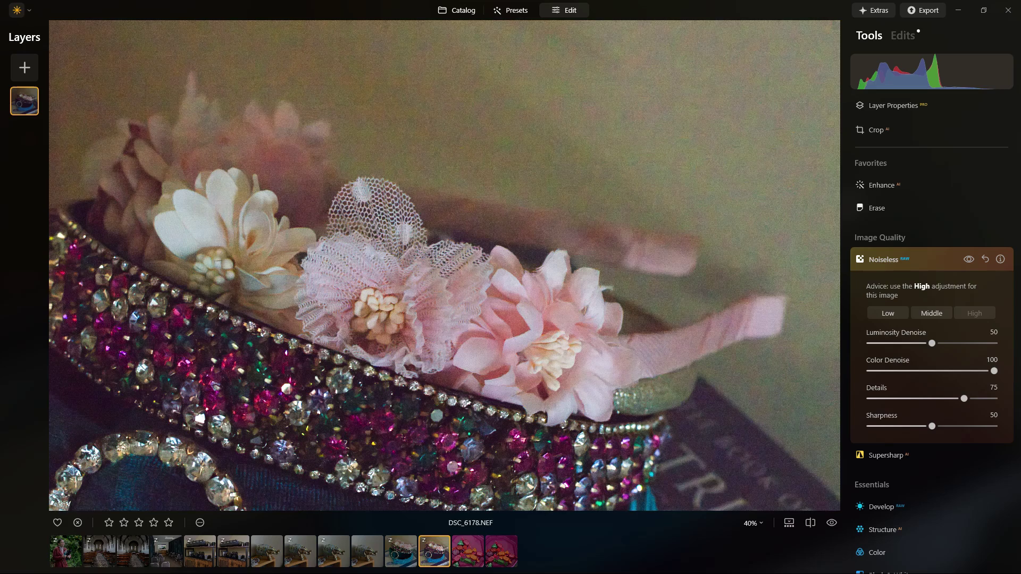
pyautogui.scroll(-4, 444, 265)
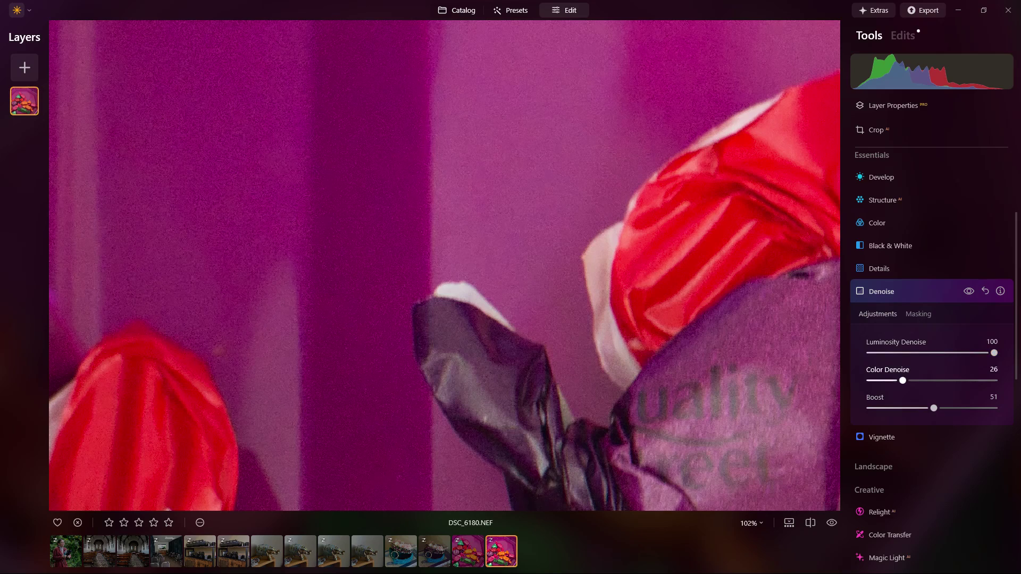
# Set Color Denoise and Boost to 100 in the Denoise tool for DSC_6180.NEF and compare before and after
pyautogui.moveTo(902, 380); pyautogui.dragTo(994, 380)
pyautogui.moveTo(933, 408); pyautogui.dragTo(994, 408)
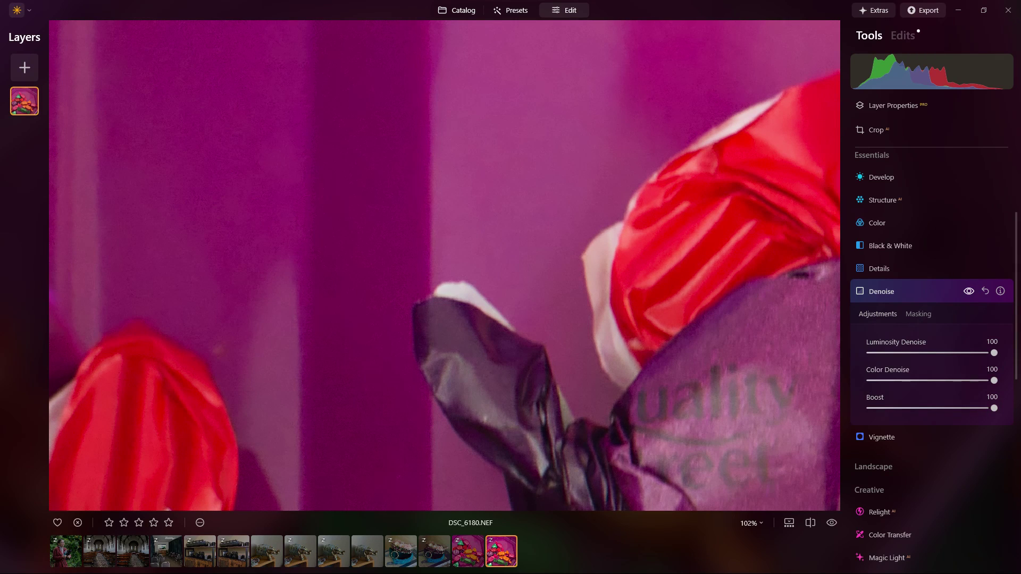
pyautogui.click(969, 291)
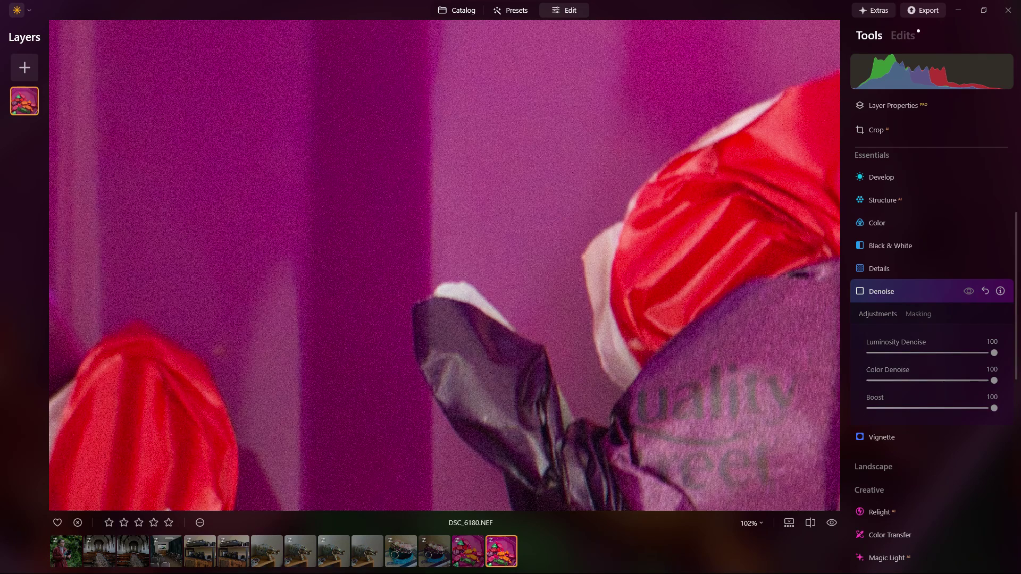
pyautogui.click(969, 291)
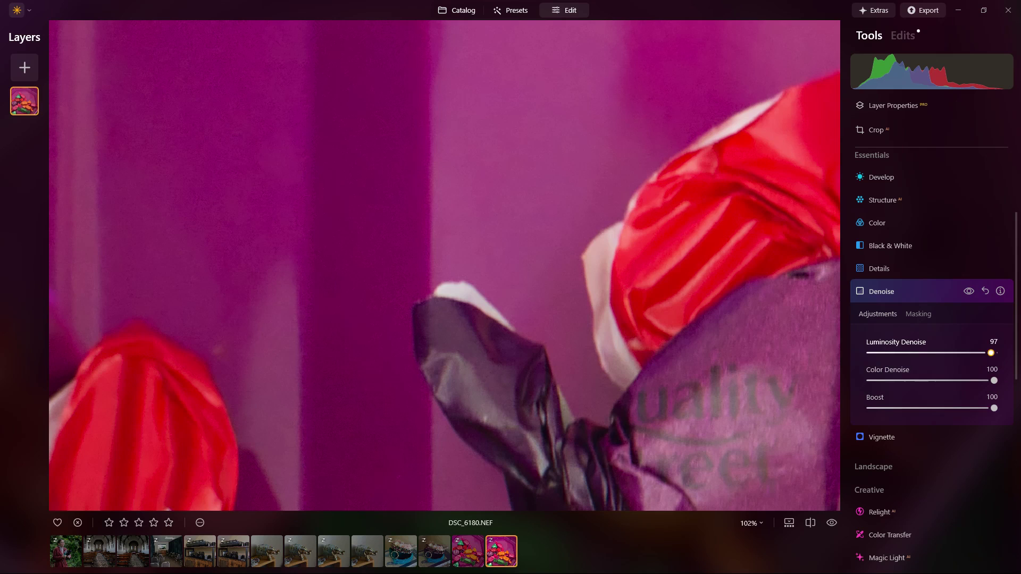
# Reduce Luminosity Denoise, Color Denoise and Boost from their maximum for DSC_6180.NEF
pyautogui.moveTo(994, 353); pyautogui.dragTo(942, 353)
pyautogui.moveTo(994, 380); pyautogui.dragTo(934, 381)
pyautogui.moveTo(994, 408); pyautogui.dragTo(901, 408)
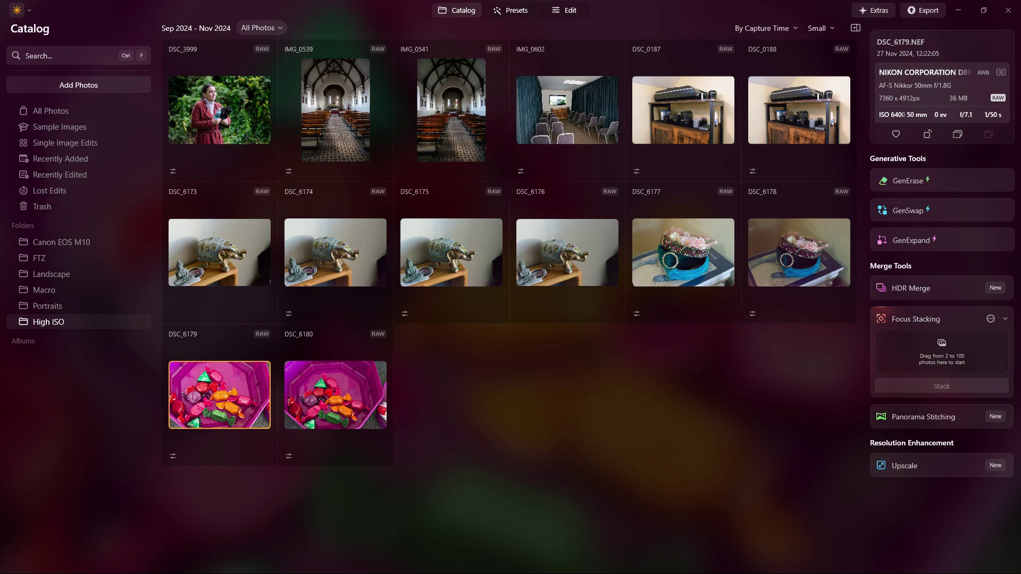